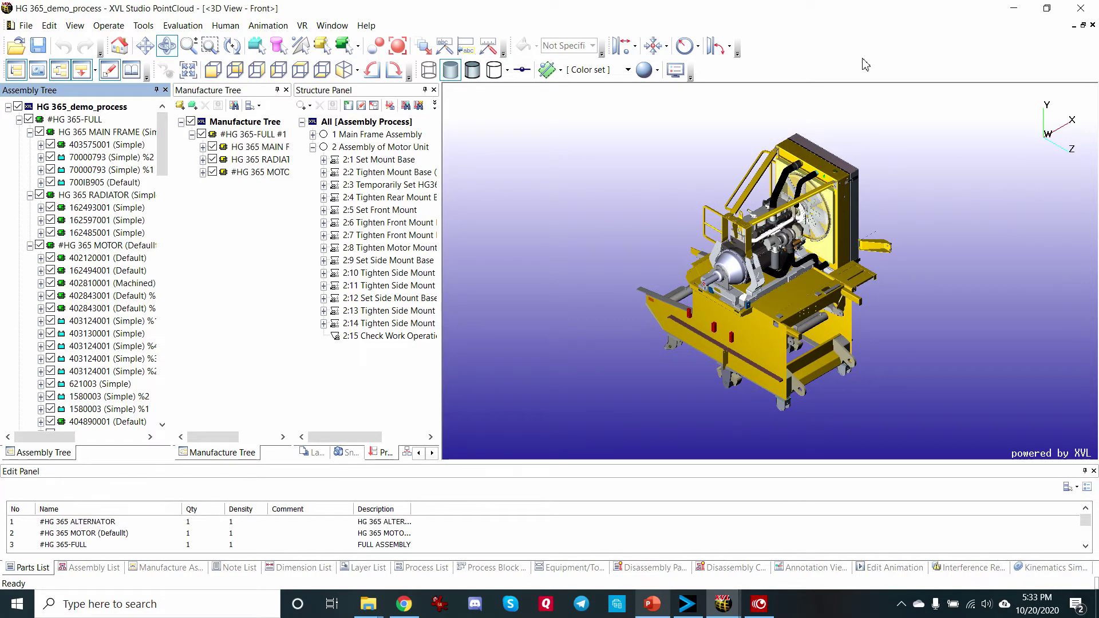
Step: Collapse the HG 365 MAIN FRAME and HG 365 RADIATOR branches in the assembly tree
{"action": "left_click_drag", "start_coordinate": [240, 160], "coordinate": [410, 166]}
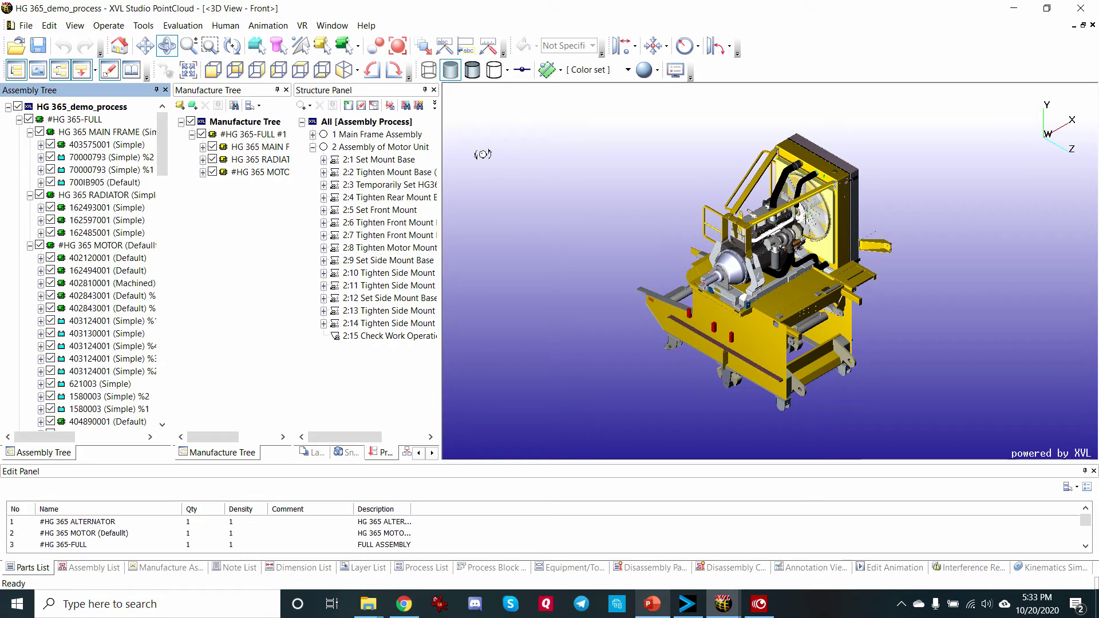
{"action": "left_click", "coordinate": [29, 131]}
{"action": "left_click", "coordinate": [30, 144]}
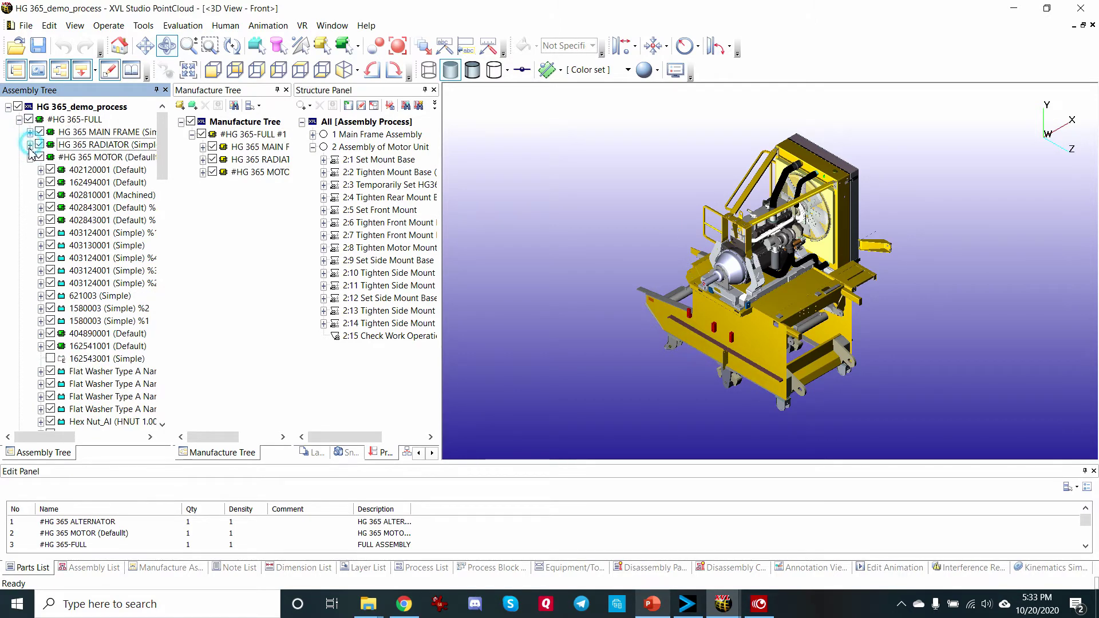
{"action": "left_click", "coordinate": [19, 119]}
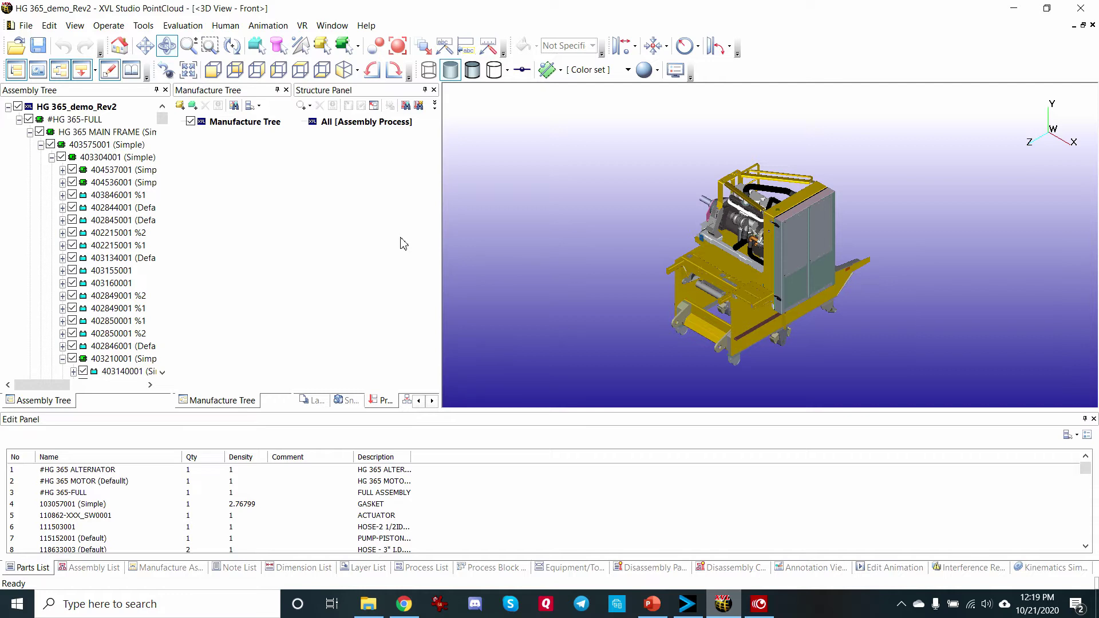
Step: Start Auto Detection and Update on the Rev2 model with HG 365_demo_process as the edited XVL file
{"action": "left_click", "coordinate": [26, 26]}
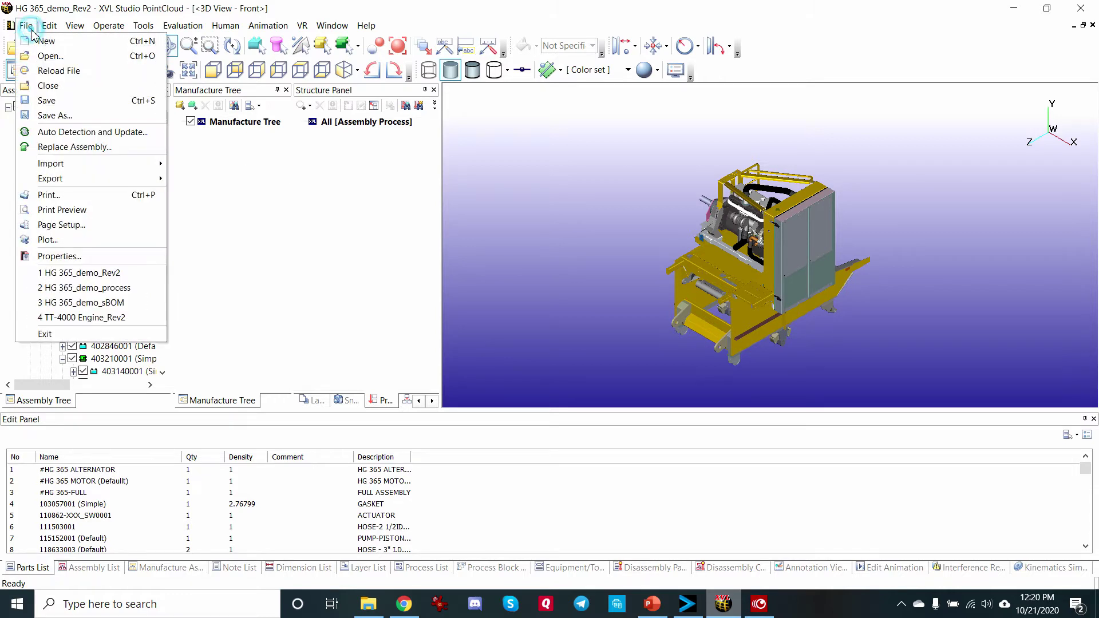
{"action": "left_click", "coordinate": [85, 133]}
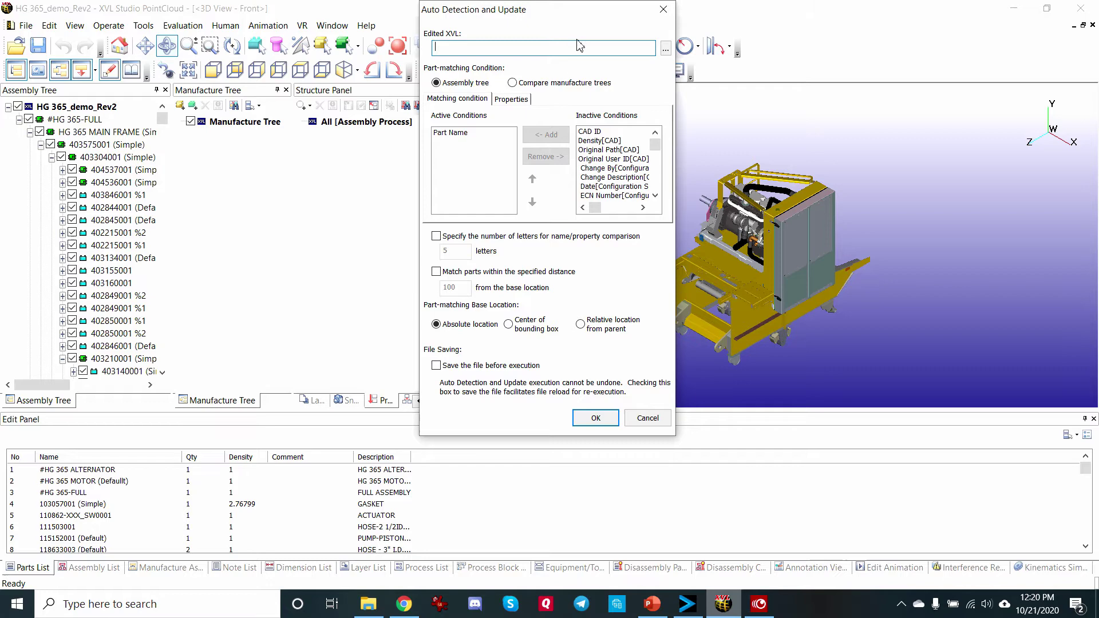
{"action": "left_click", "coordinate": [665, 49]}
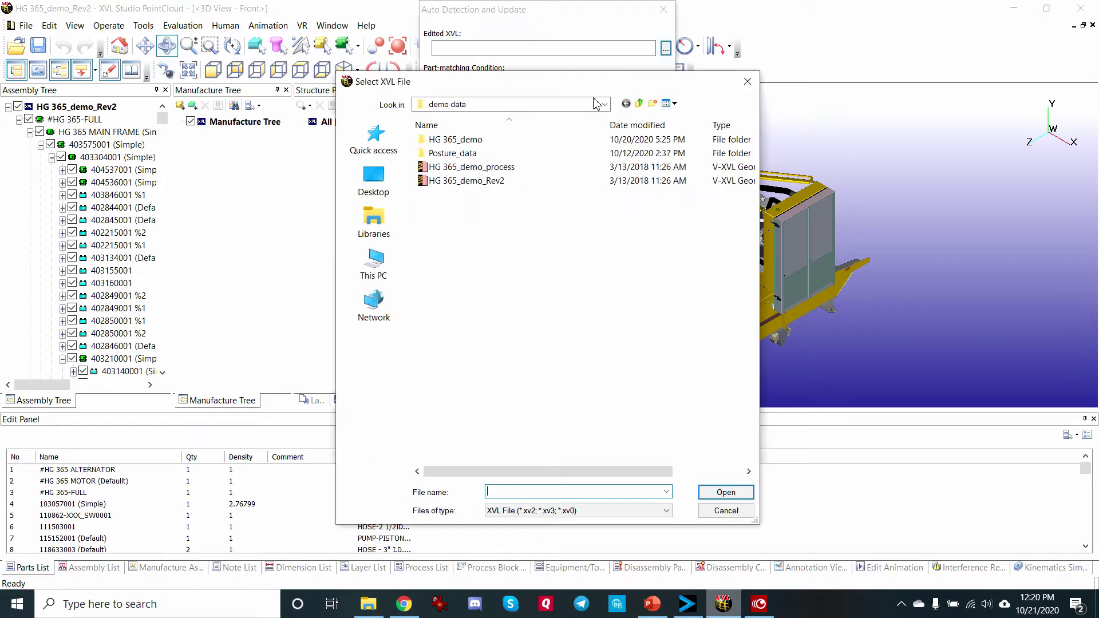
{"action": "left_click", "coordinate": [527, 170]}
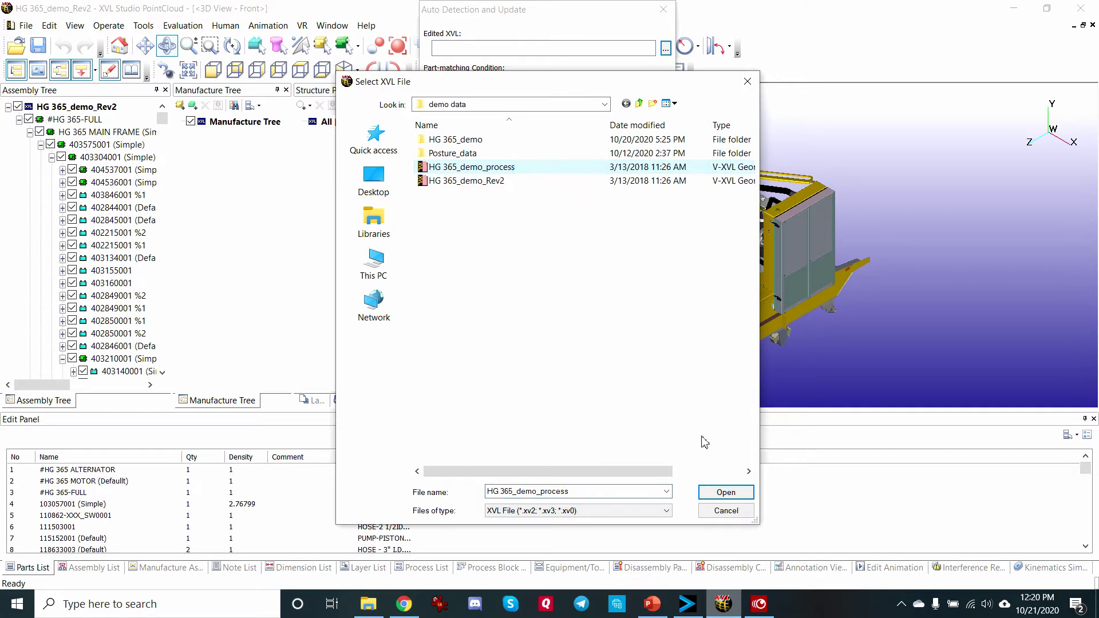
{"action": "left_click", "coordinate": [725, 492]}
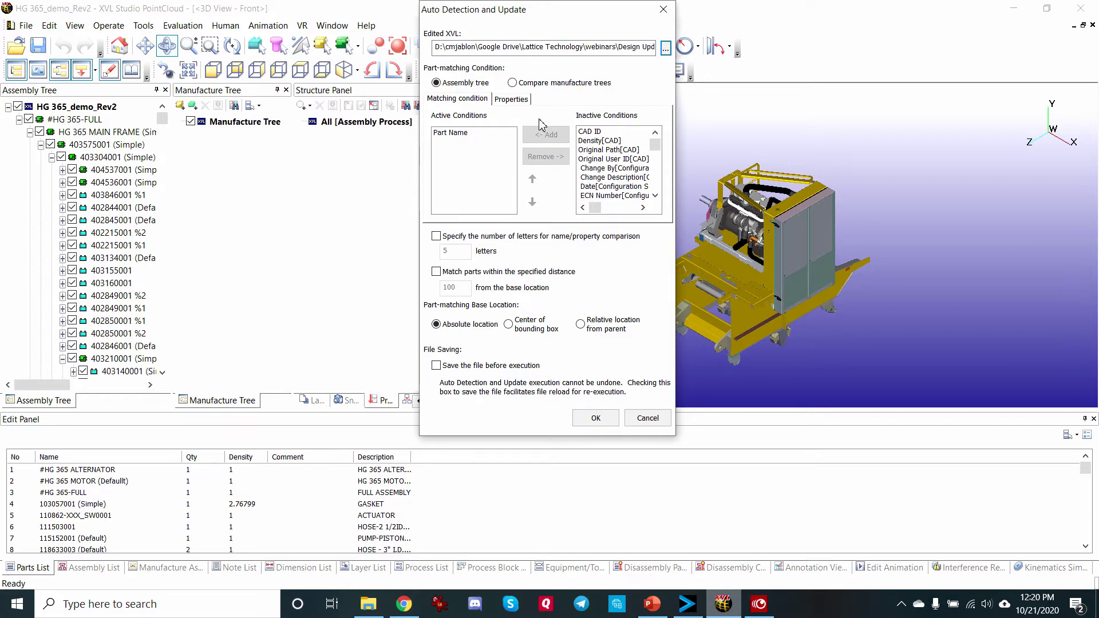
Step: Check the property detection settings and run the update with assembly tree matching and changes detected in all properties
{"action": "left_click", "coordinate": [518, 101]}
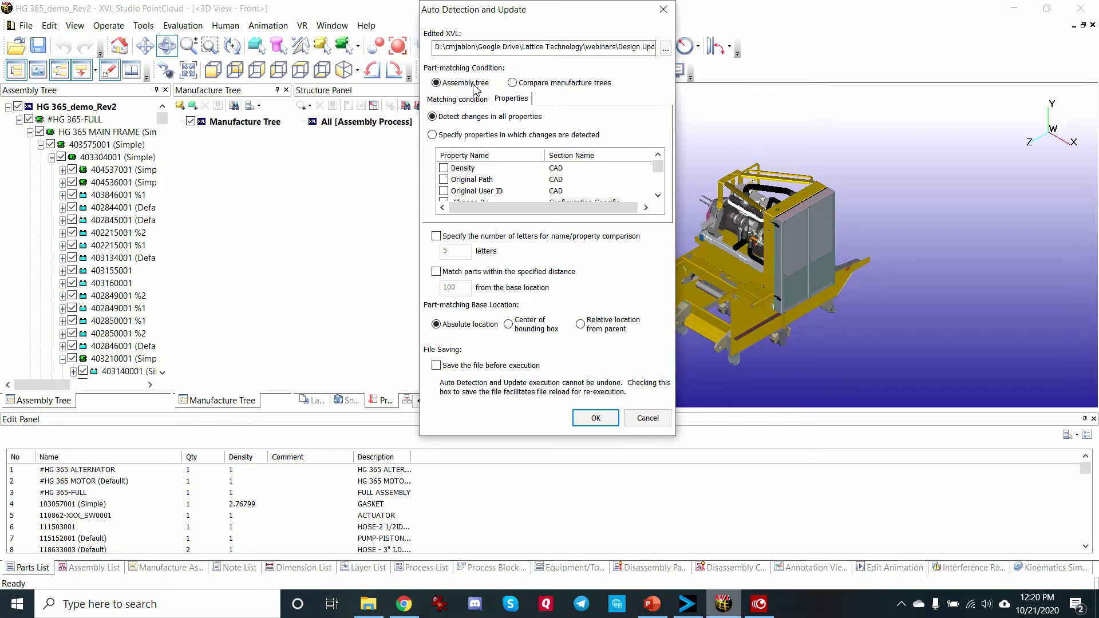
{"action": "left_click", "coordinate": [595, 418]}
{"action": "left_click", "coordinate": [613, 283]}
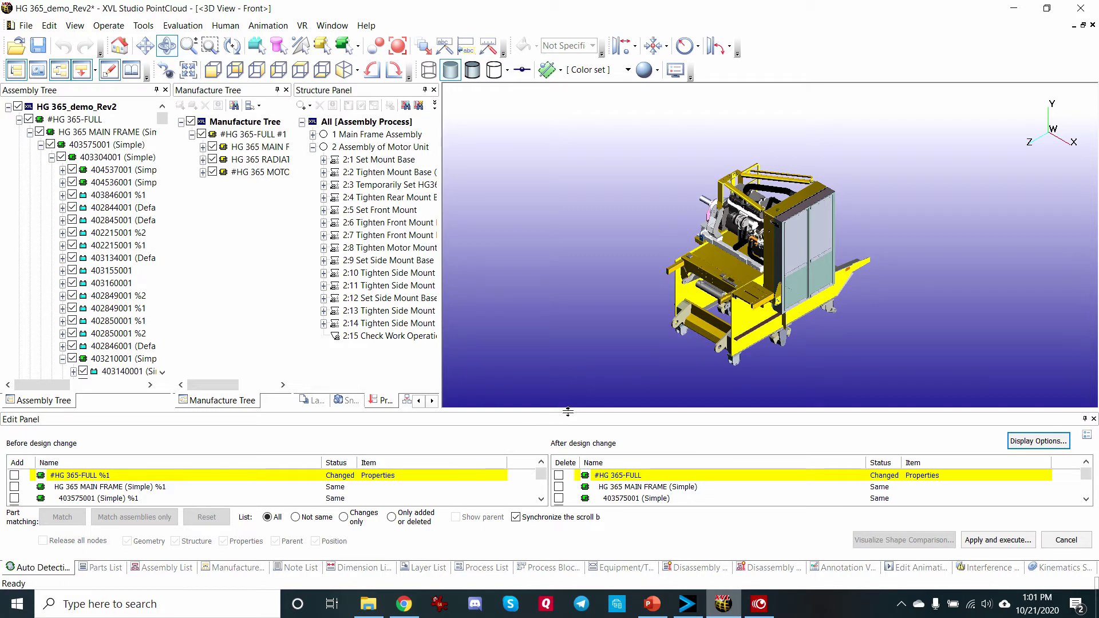
Step: Enlarge the design change lists, review the not-same and changes-only filters, and list only added or deleted parts
{"action": "left_click_drag", "start_coordinate": [568, 411], "coordinate": [567, 388]}
{"action": "left_click_drag", "start_coordinate": [567, 388], "coordinate": [568, 362]}
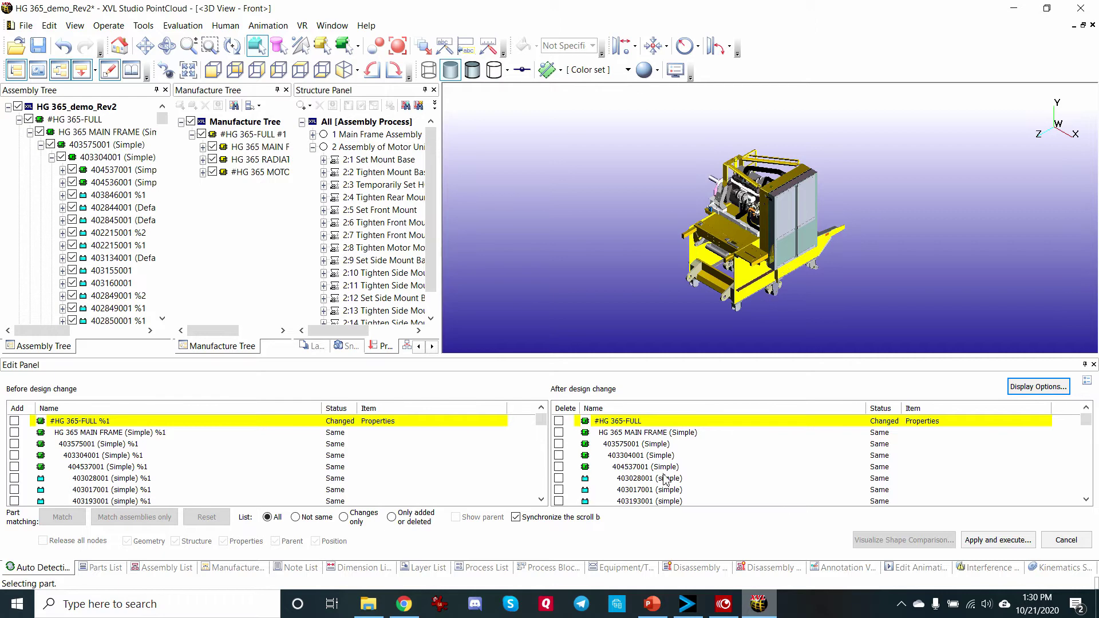
{"action": "left_click", "coordinate": [295, 518]}
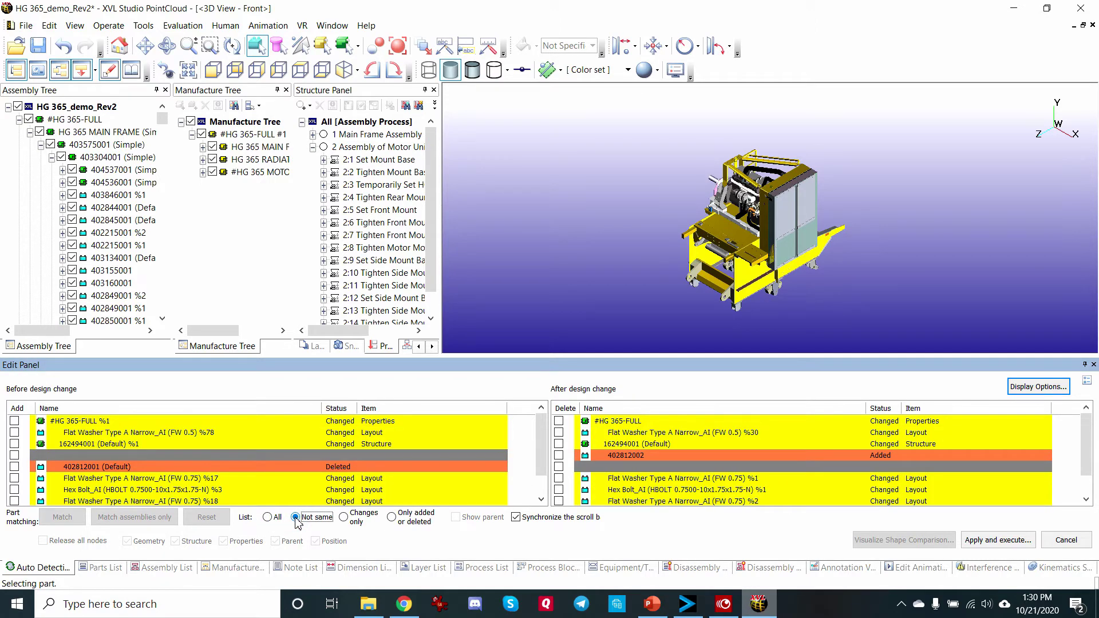
{"action": "left_click", "coordinate": [347, 519]}
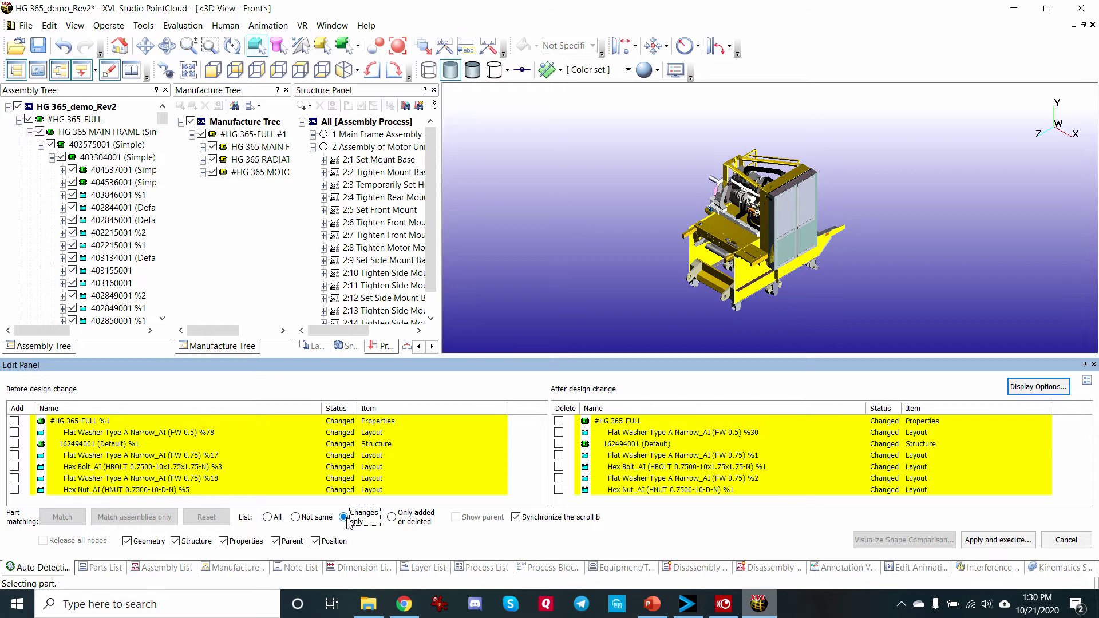
{"action": "left_click", "coordinate": [391, 518]}
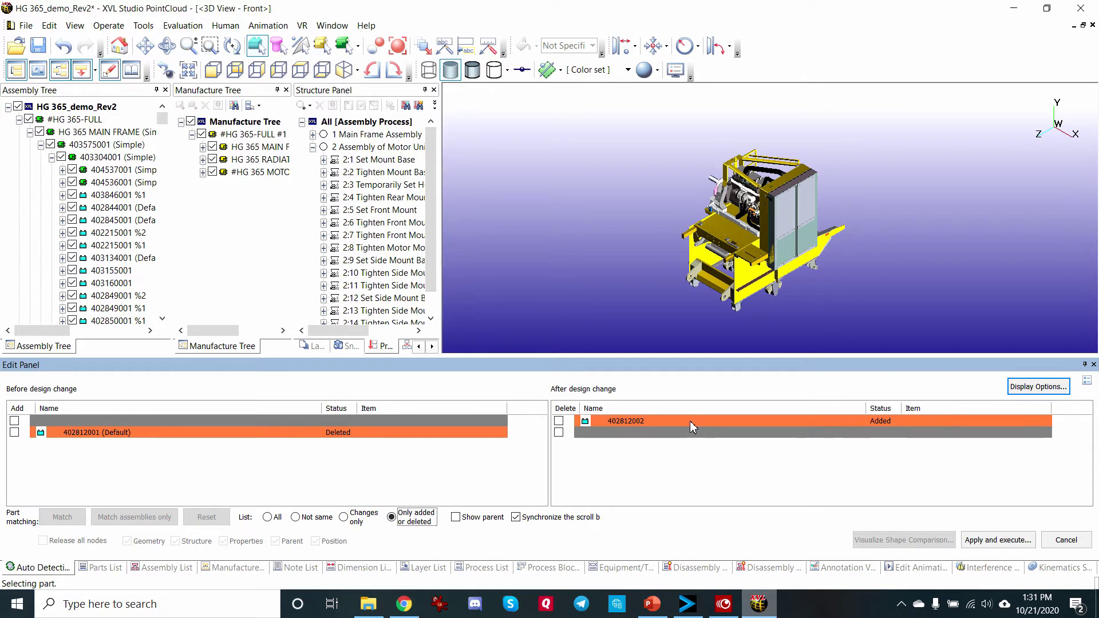
Step: Select deleted part 402812001 and added part 402812002 to show them together, and open the comparison's display options
{"action": "left_click", "coordinate": [314, 433]}
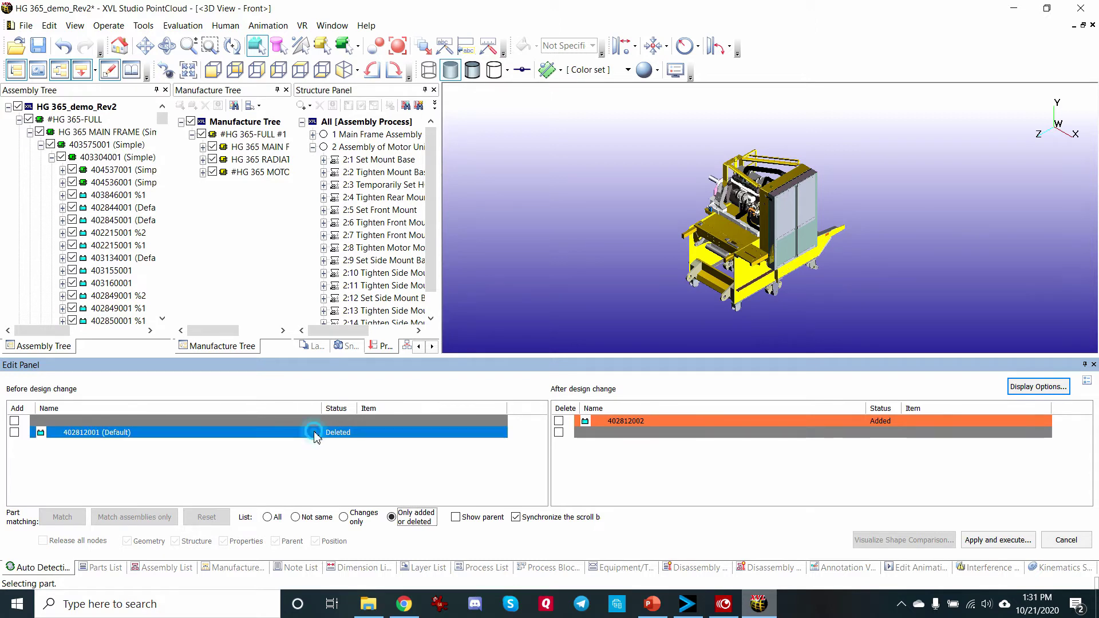
{"action": "left_click", "coordinate": [630, 422]}
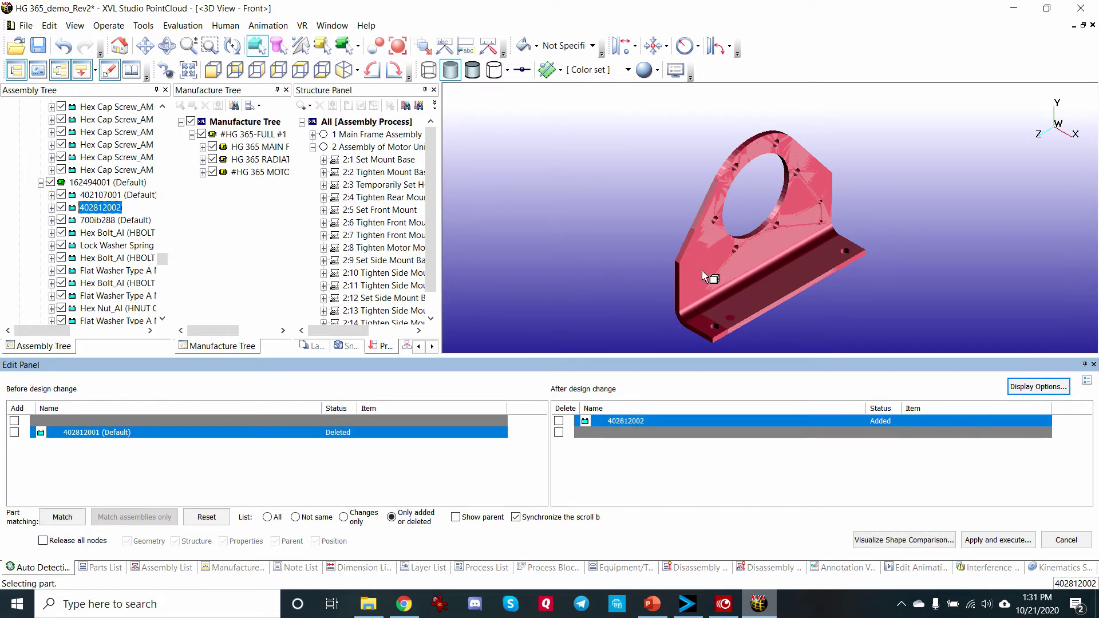
{"action": "left_click", "coordinate": [1039, 388]}
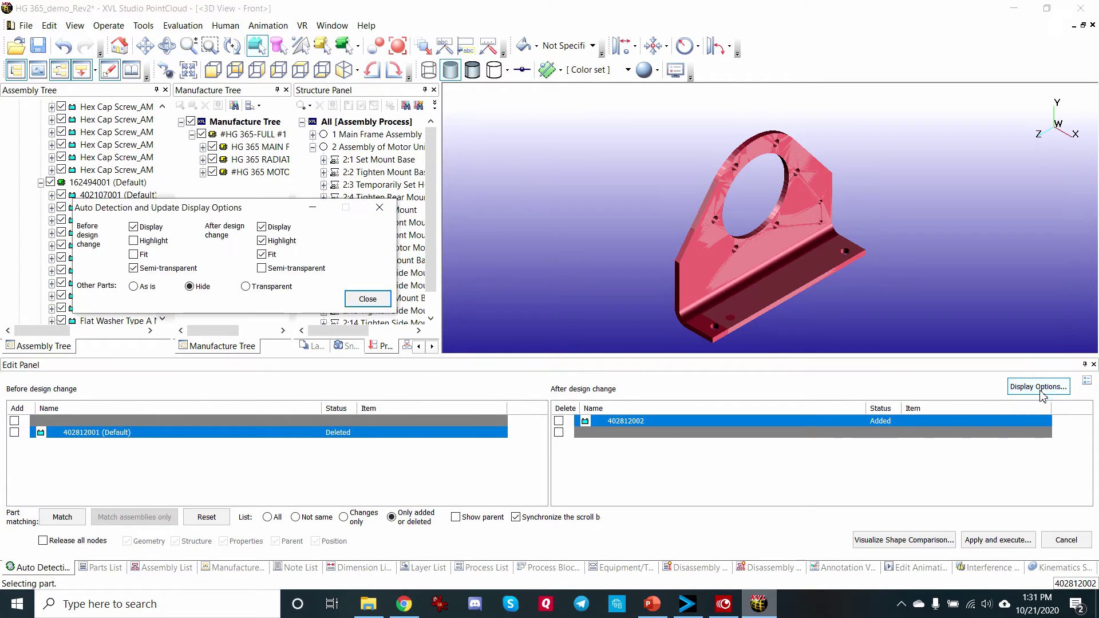
Step: Try the highlight and semi-transparent display settings for the part before the design change
{"action": "left_click", "coordinate": [134, 241]}
{"action": "left_click", "coordinate": [133, 241]}
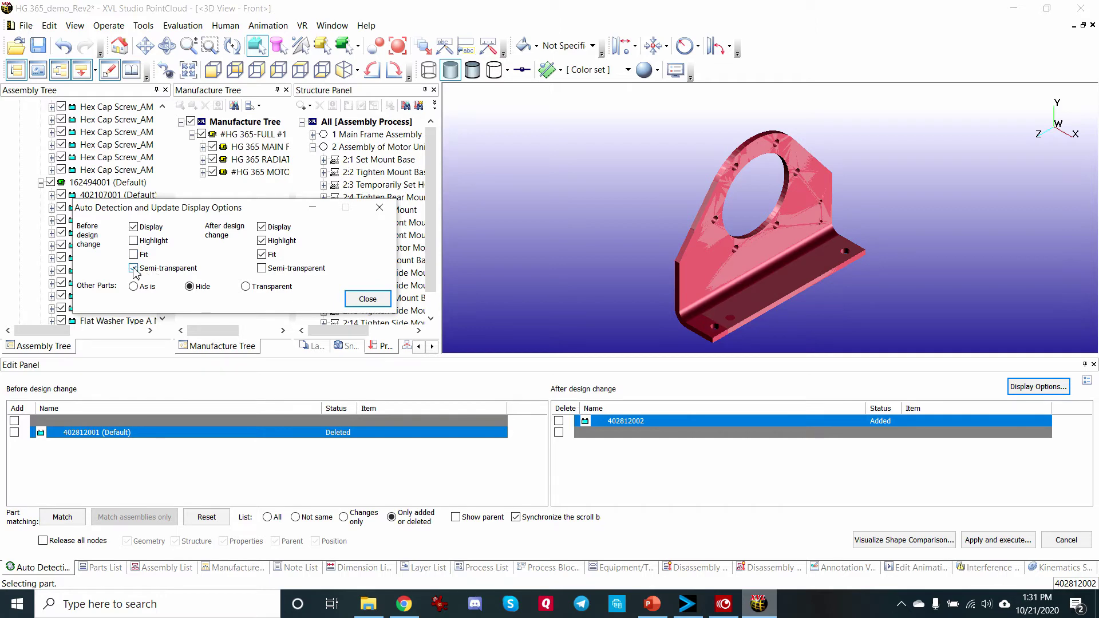
{"action": "left_click", "coordinate": [134, 268]}
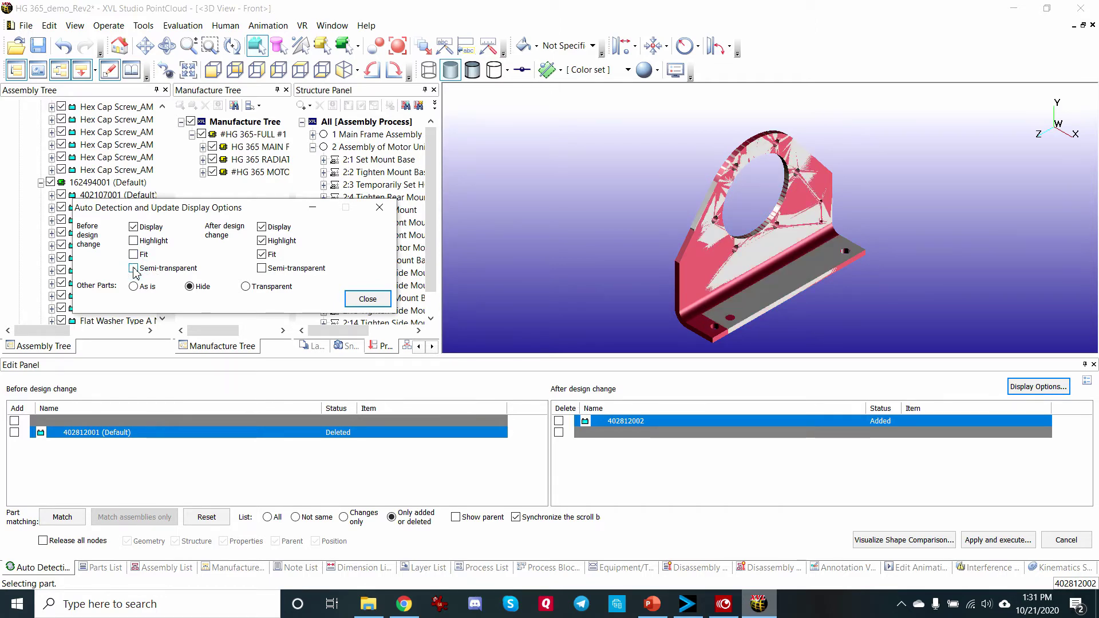
{"action": "left_click", "coordinate": [133, 268]}
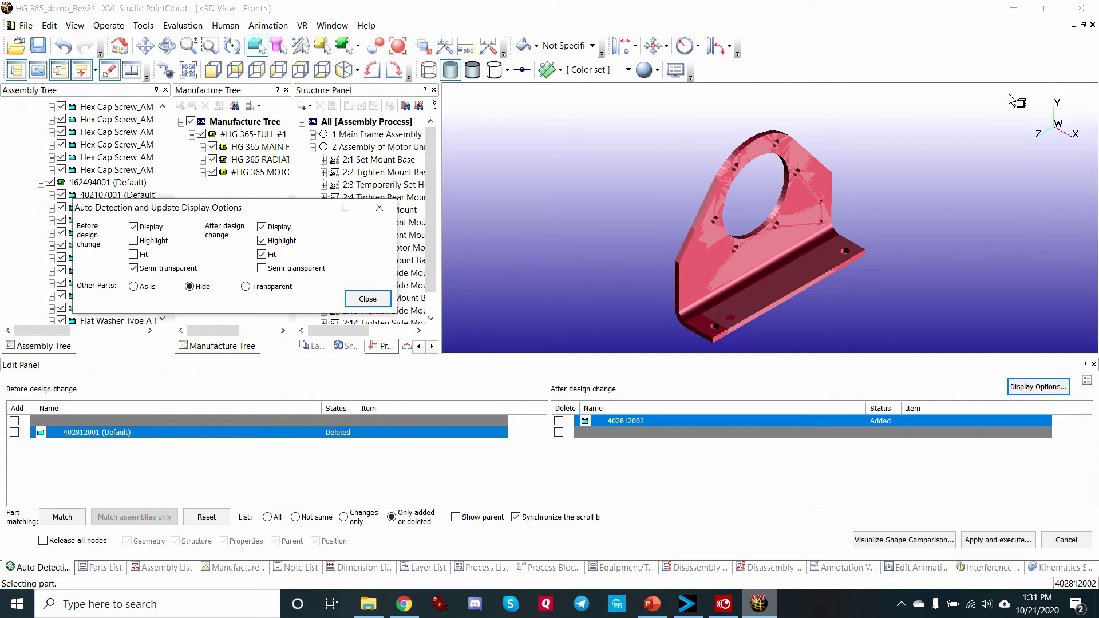
Step: Make the other parts transparent to examine the bracket in its surroundings, and hide them again to inspect it alone
{"action": "left_click", "coordinate": [247, 286]}
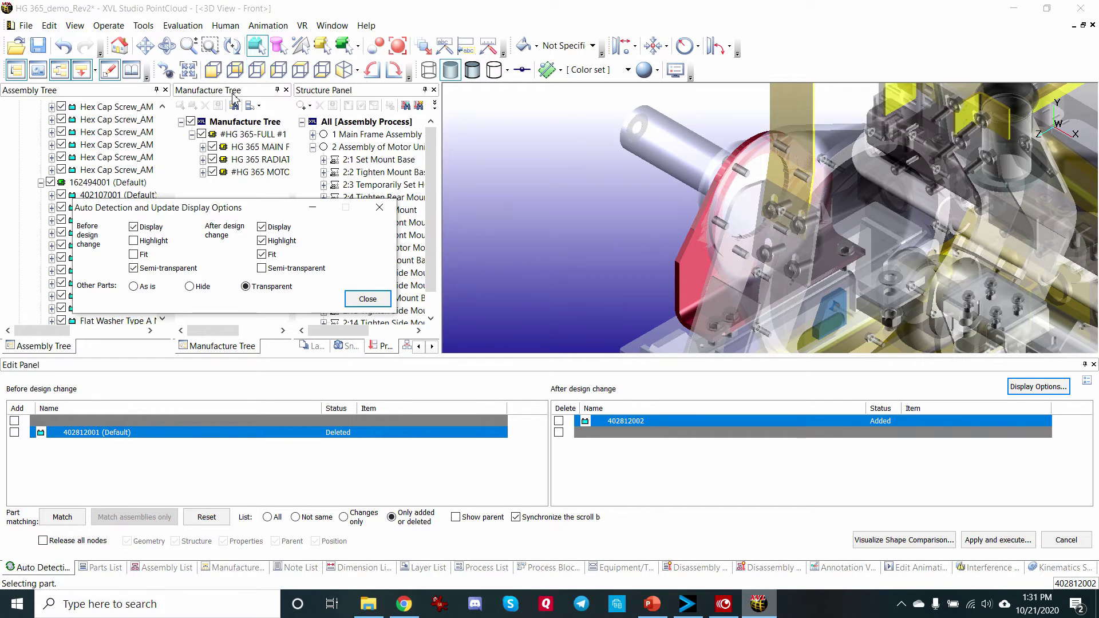
{"action": "left_click", "coordinate": [166, 46]}
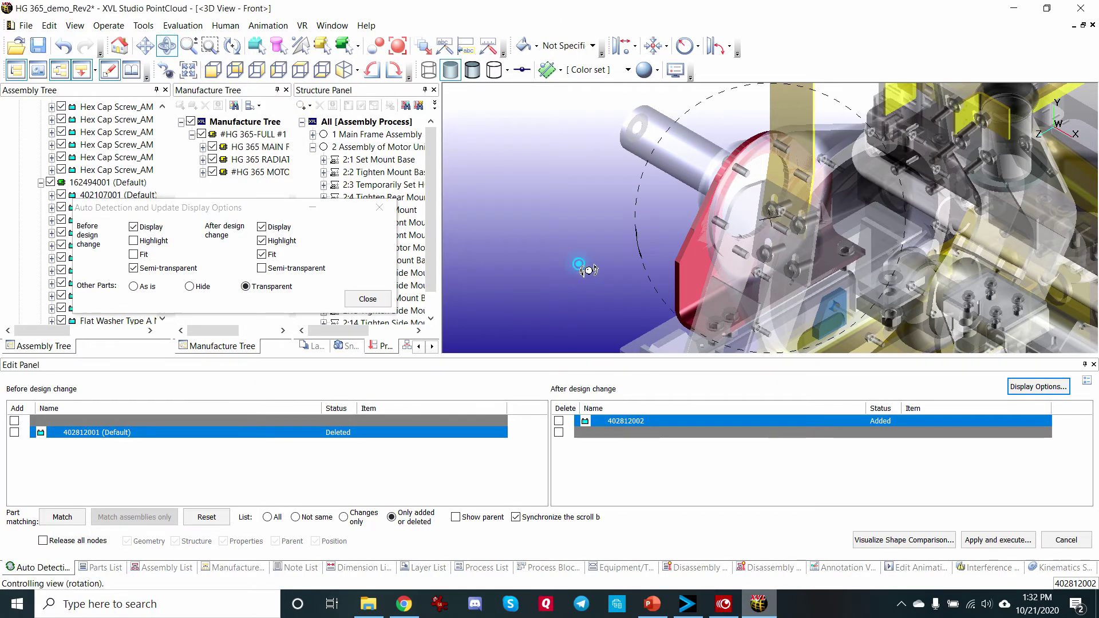
{"action": "left_click_drag", "start_coordinate": [583, 267], "coordinate": [750, 284]}
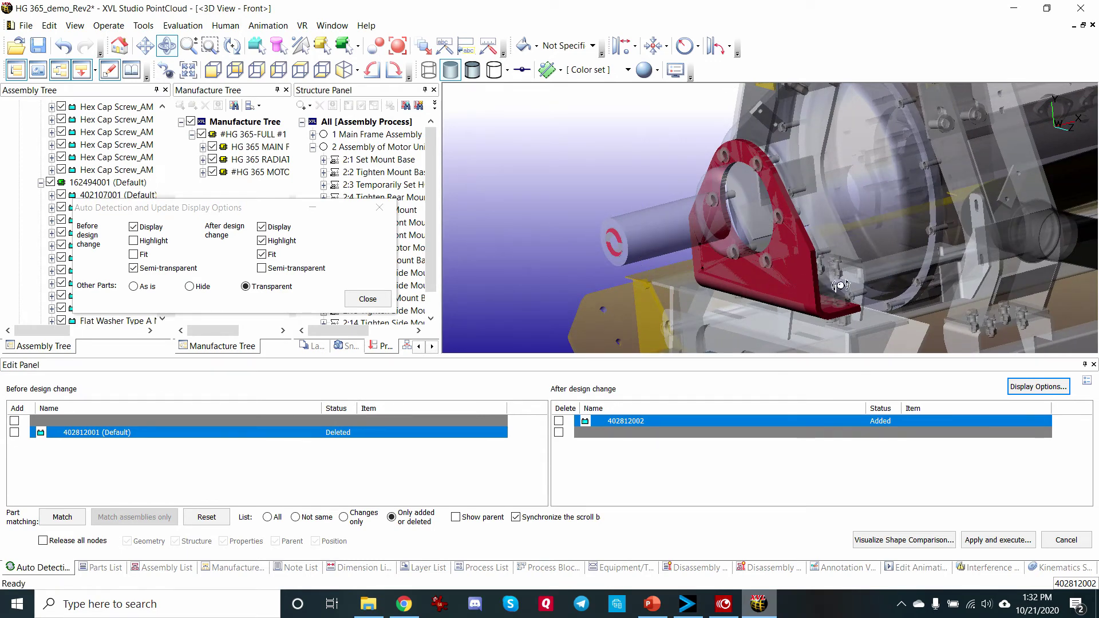
{"action": "left_click", "coordinate": [254, 291]}
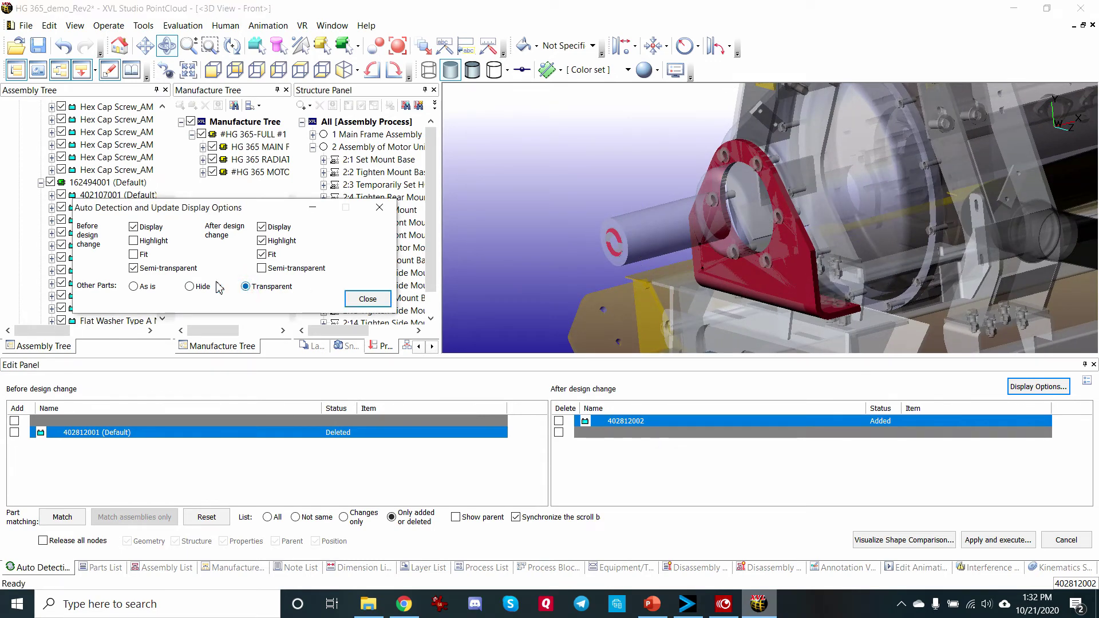
{"action": "left_click", "coordinate": [196, 288]}
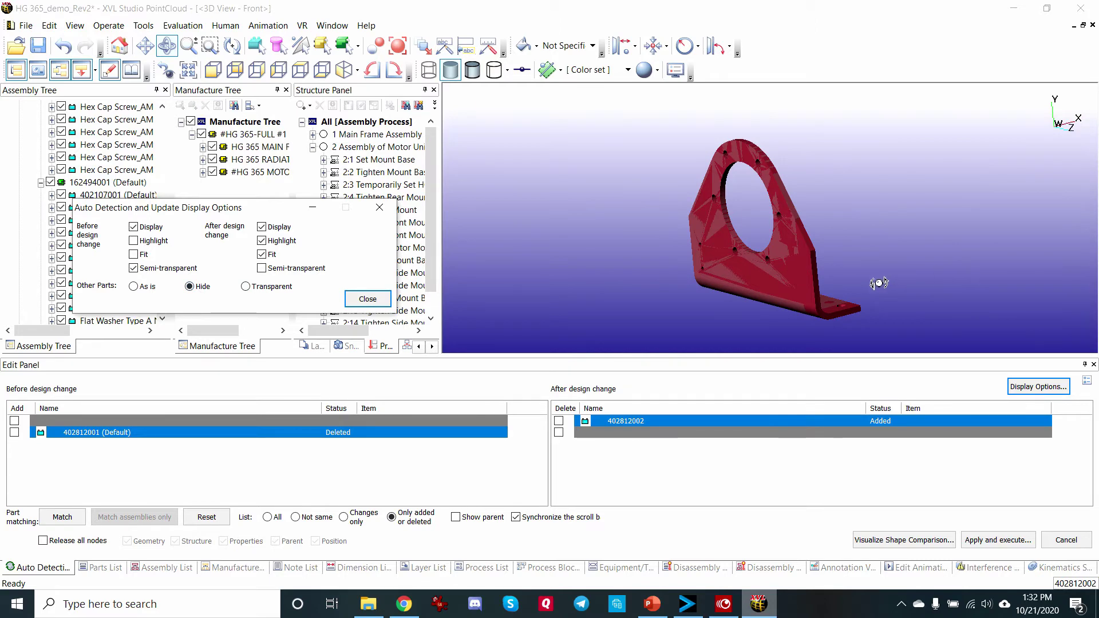
{"action": "left_click_drag", "start_coordinate": [867, 284], "coordinate": [686, 199]}
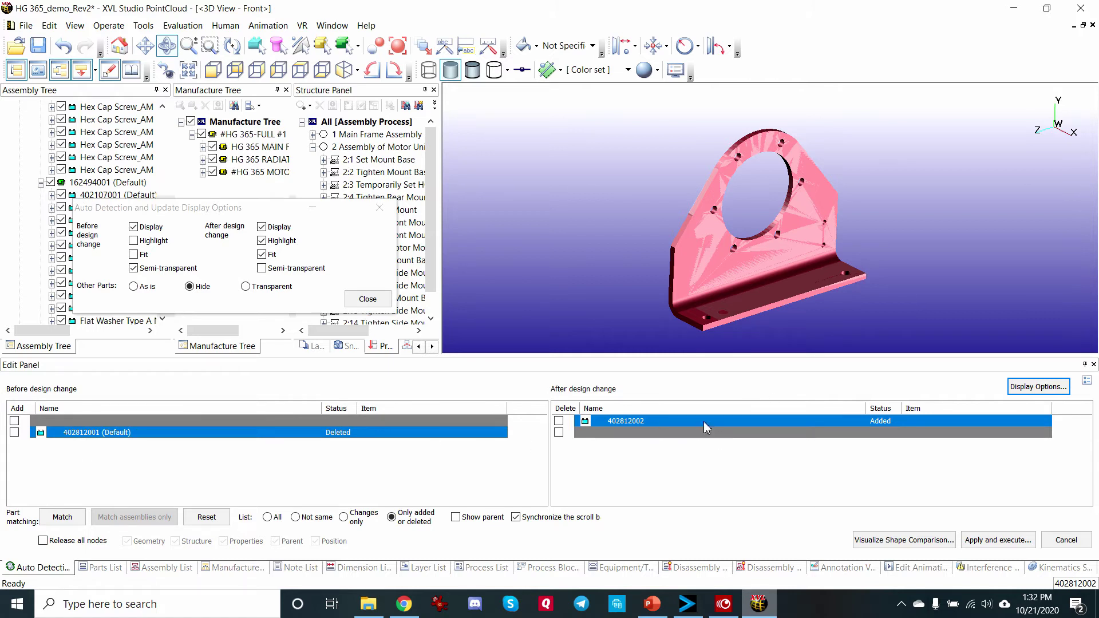
Step: Match the deleted part 402812001 with the added part 402812002
{"action": "left_click", "coordinate": [15, 433]}
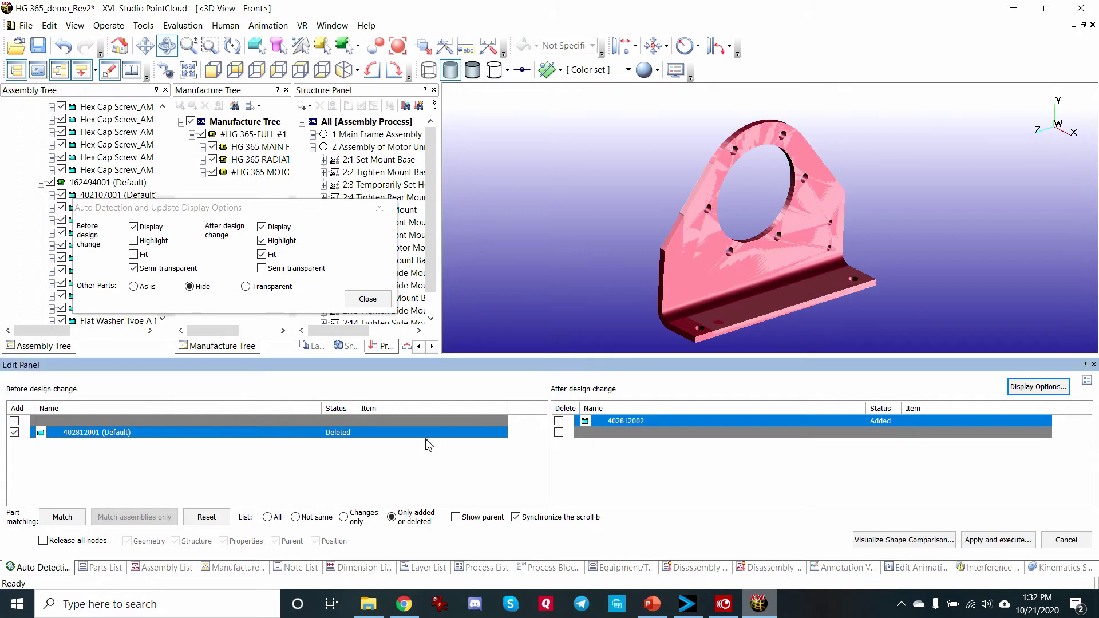
{"action": "left_click", "coordinate": [559, 421]}
{"action": "left_click", "coordinate": [71, 519]}
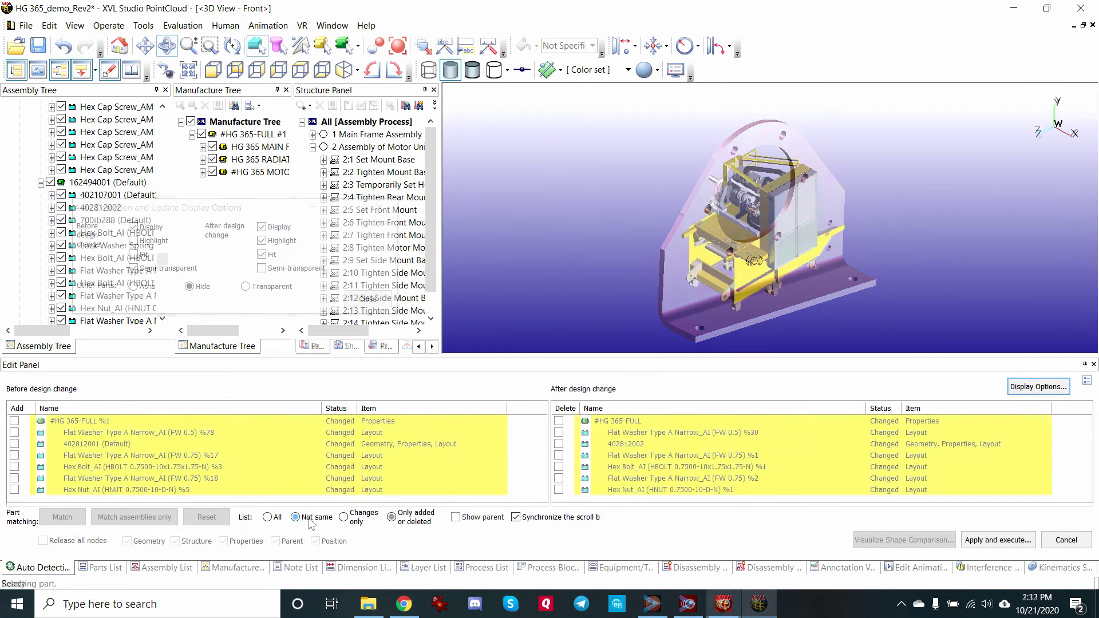
Step: List all parts that are not the same and visualize the shape comparison of 402812001 against 402812002
{"action": "left_click", "coordinate": [295, 517]}
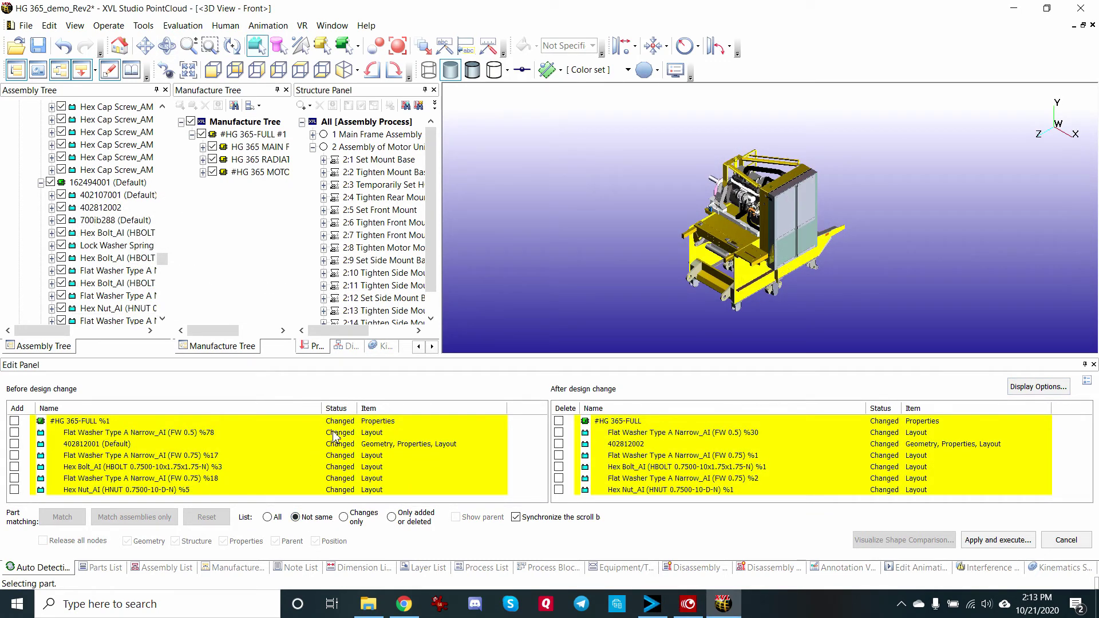
{"action": "left_click", "coordinate": [387, 449]}
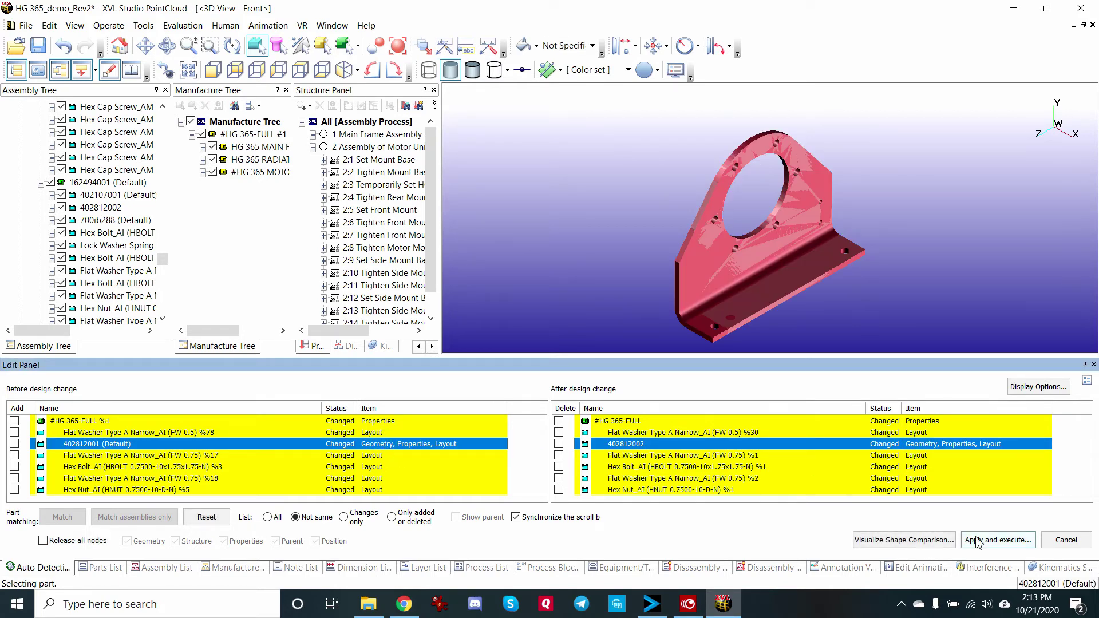
{"action": "left_click", "coordinate": [950, 539]}
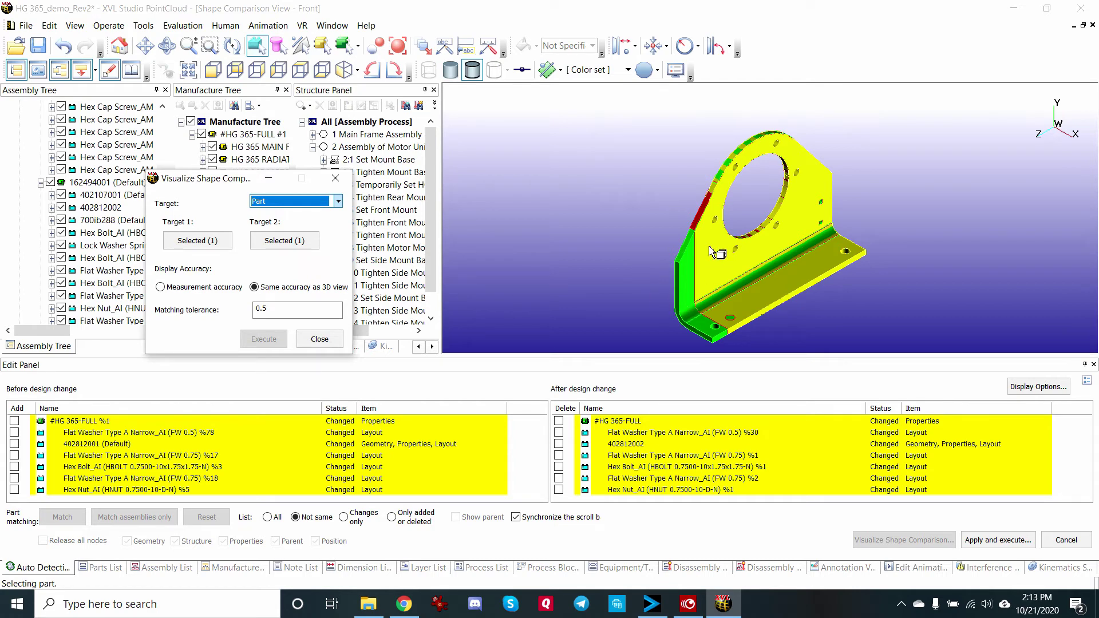
Step: Examine the color-coded shape differences on the bracket from several angles and close the shape comparison
{"action": "left_click", "coordinate": [163, 53]}
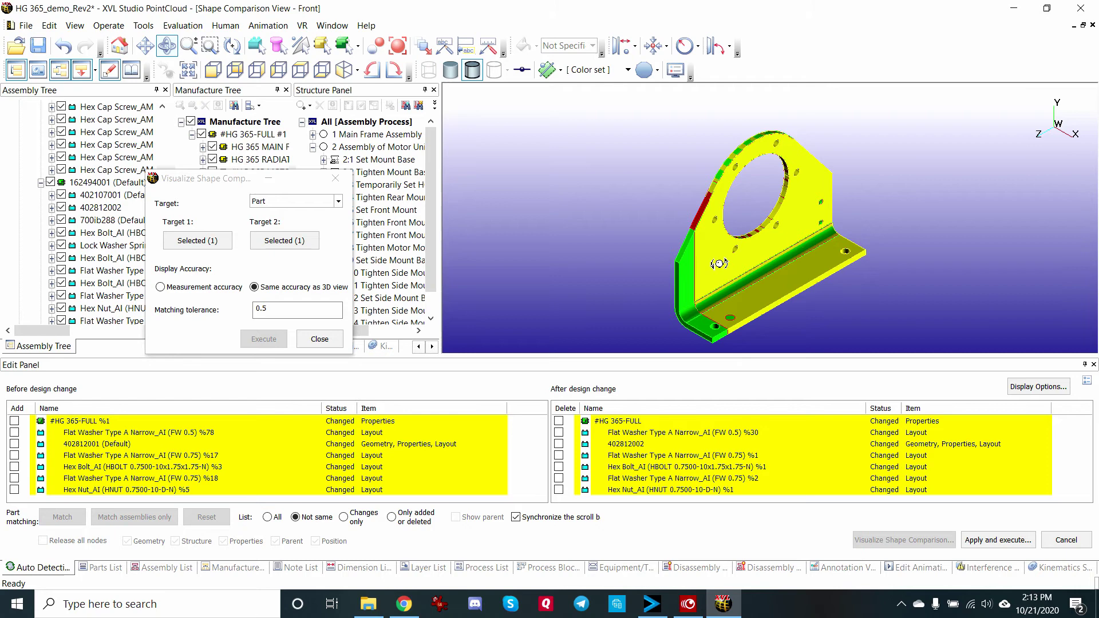
{"action": "left_click_drag", "start_coordinate": [723, 256], "coordinate": [685, 267]}
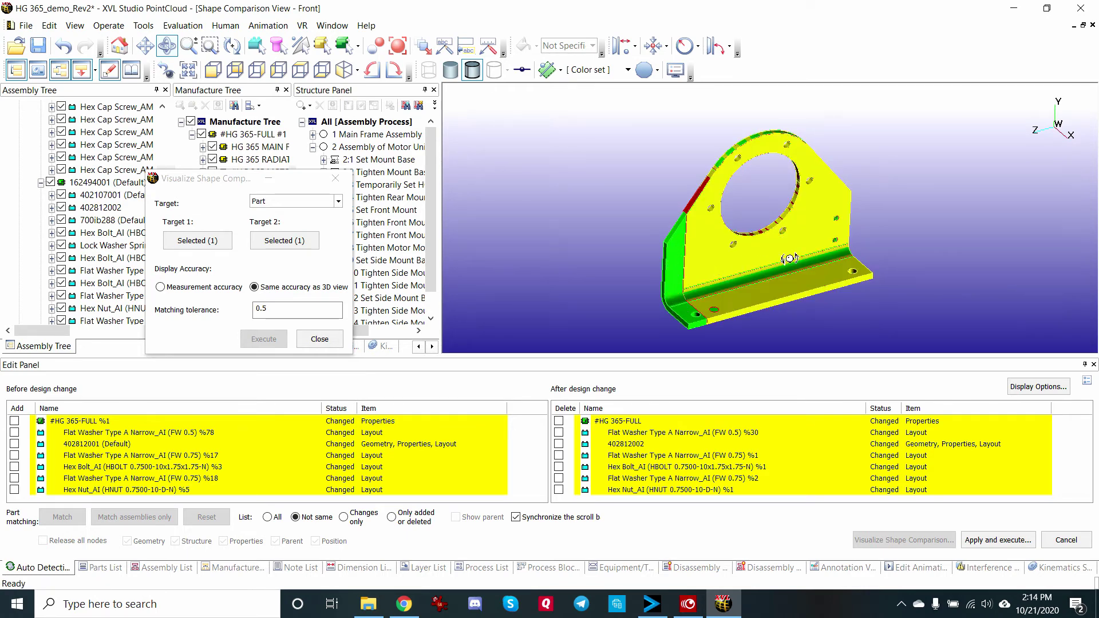
{"action": "left_click_drag", "start_coordinate": [706, 244], "coordinate": [845, 266]}
{"action": "left_click_drag", "start_coordinate": [687, 261], "coordinate": [617, 217]}
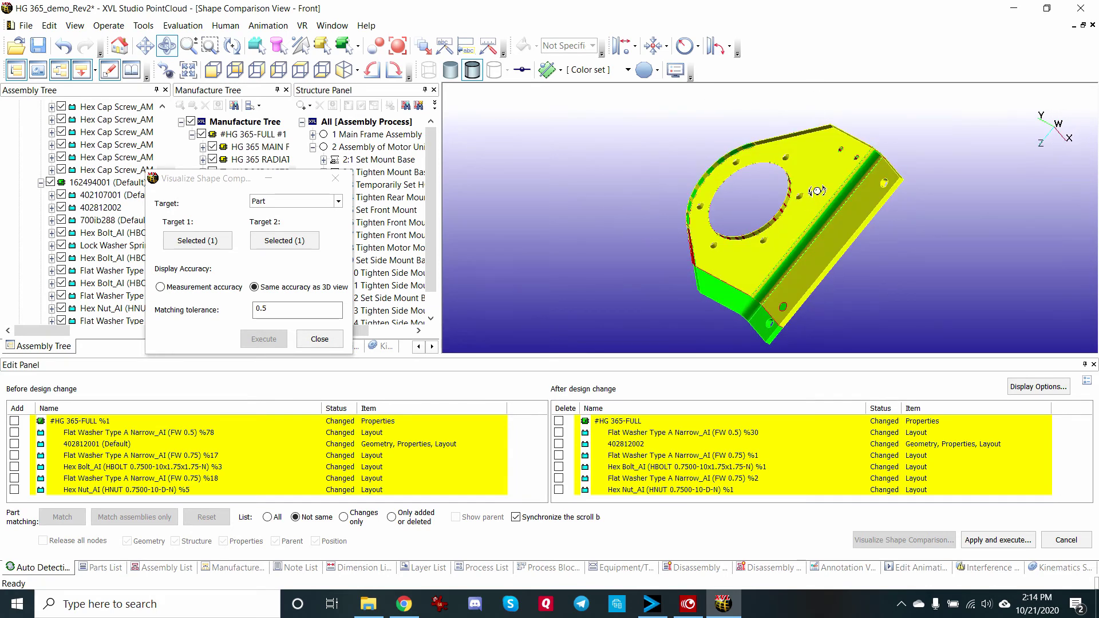
{"action": "mouse_move", "coordinate": [819, 168]}
{"action": "left_mouse_down"}
{"action": "mouse_move", "coordinate": [842, 183]}
{"action": "mouse_move", "coordinate": [820, 178]}
{"action": "left_mouse_up"}
{"action": "left_click_drag", "start_coordinate": [715, 180], "coordinate": [871, 254]}
{"action": "left_click", "coordinate": [320, 339]}
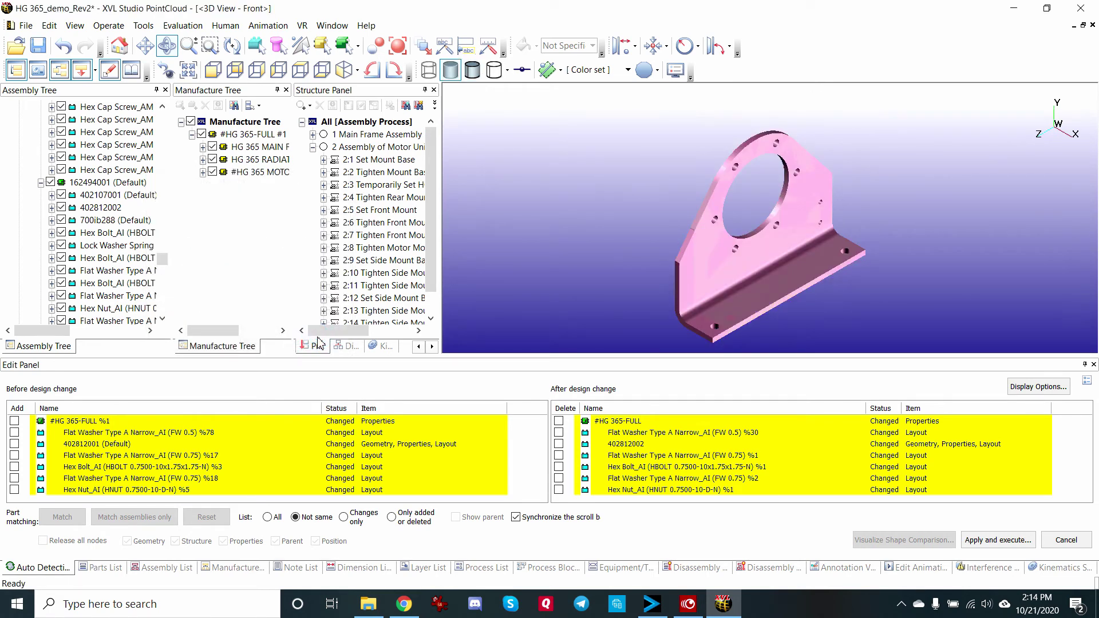
Step: Examine the layout change of washer FW 0.75 %17 in its surroundings, displaying the other parts as transparent
{"action": "left_click", "coordinate": [372, 458]}
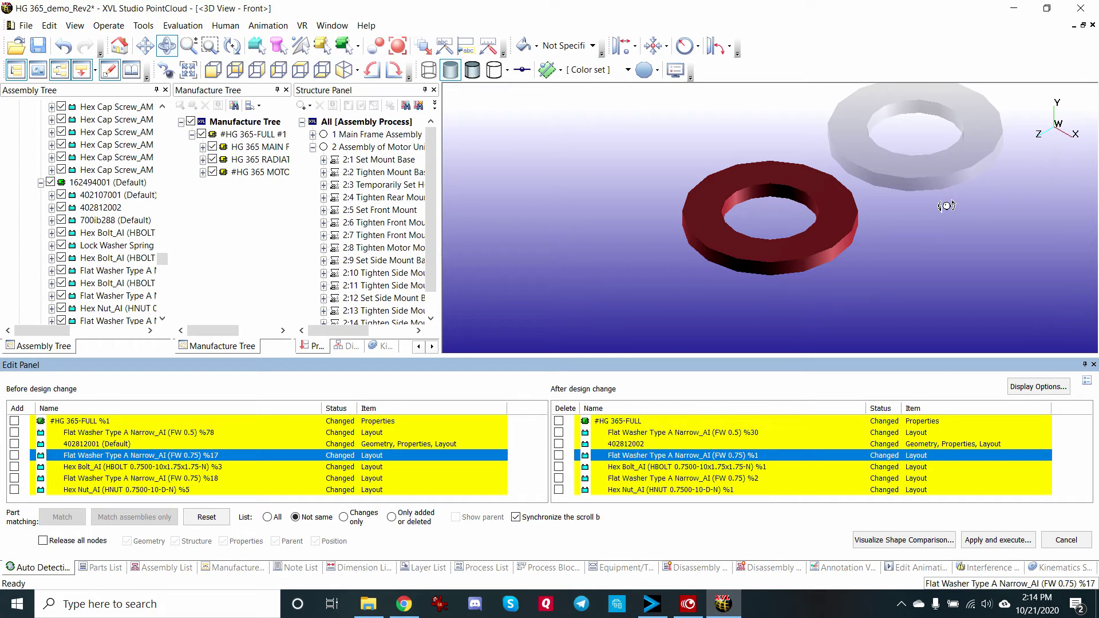
{"action": "left_click", "coordinate": [1037, 387]}
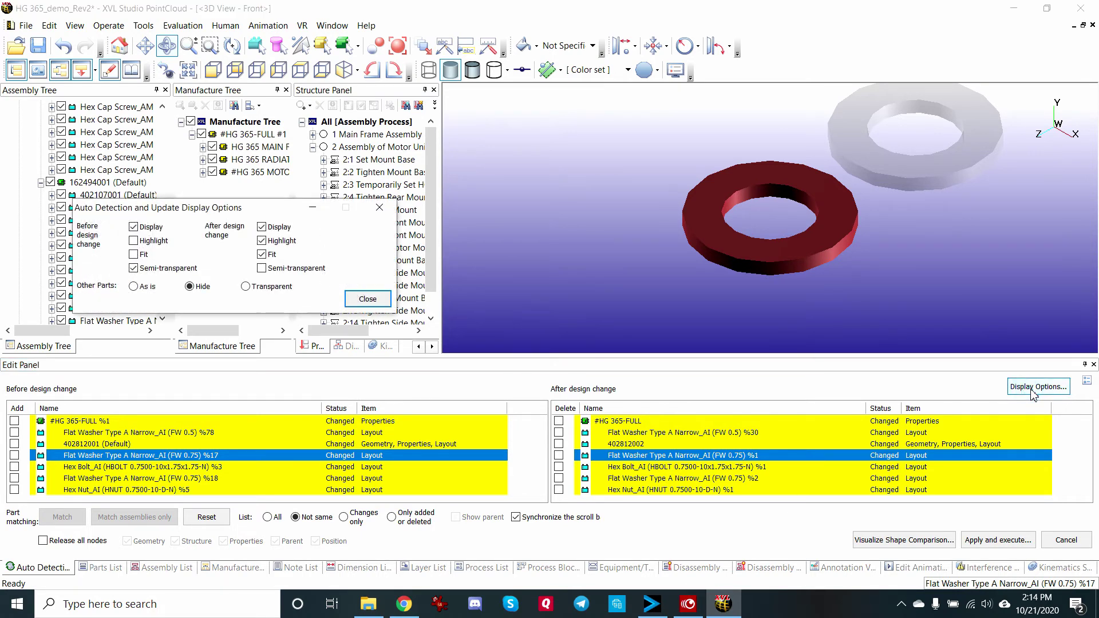
{"action": "left_click", "coordinate": [246, 286]}
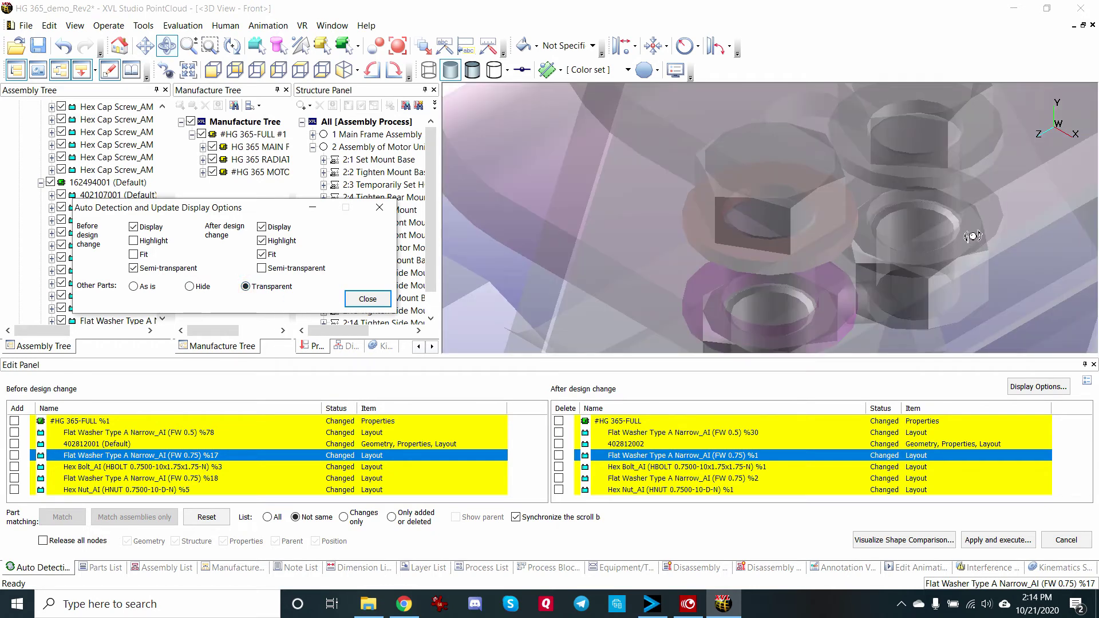
{"action": "scroll", "coordinate": [973, 235], "scroll_direction": "down", "scroll_amount": 5}
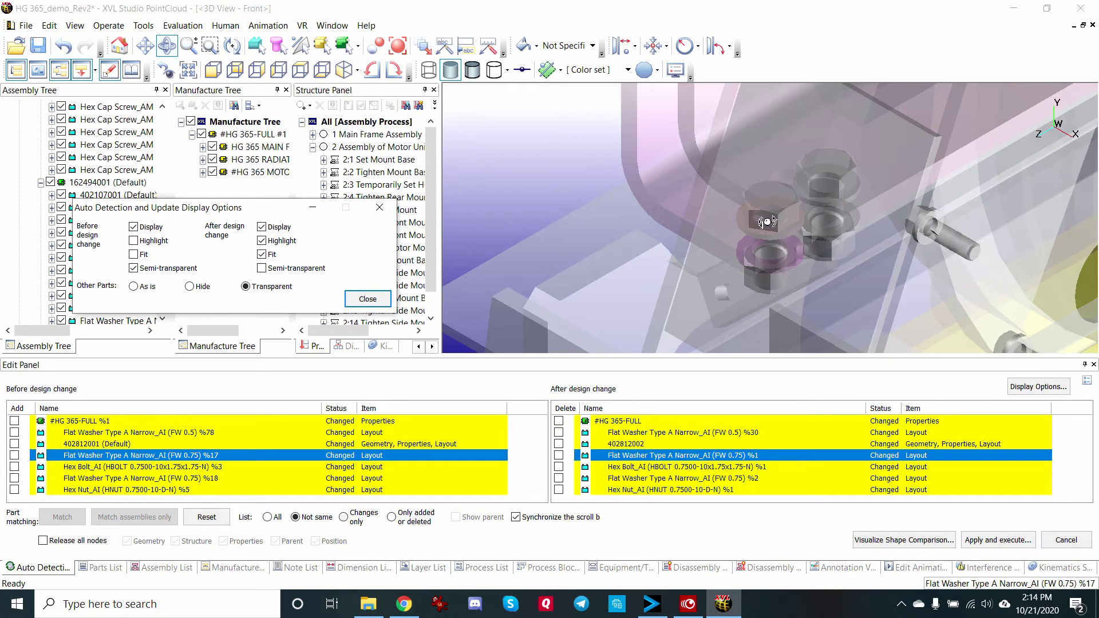
{"action": "scroll", "coordinate": [767, 228], "scroll_direction": "down", "scroll_amount": 2}
{"action": "scroll", "coordinate": [767, 227], "scroll_direction": "up", "scroll_amount": 3}
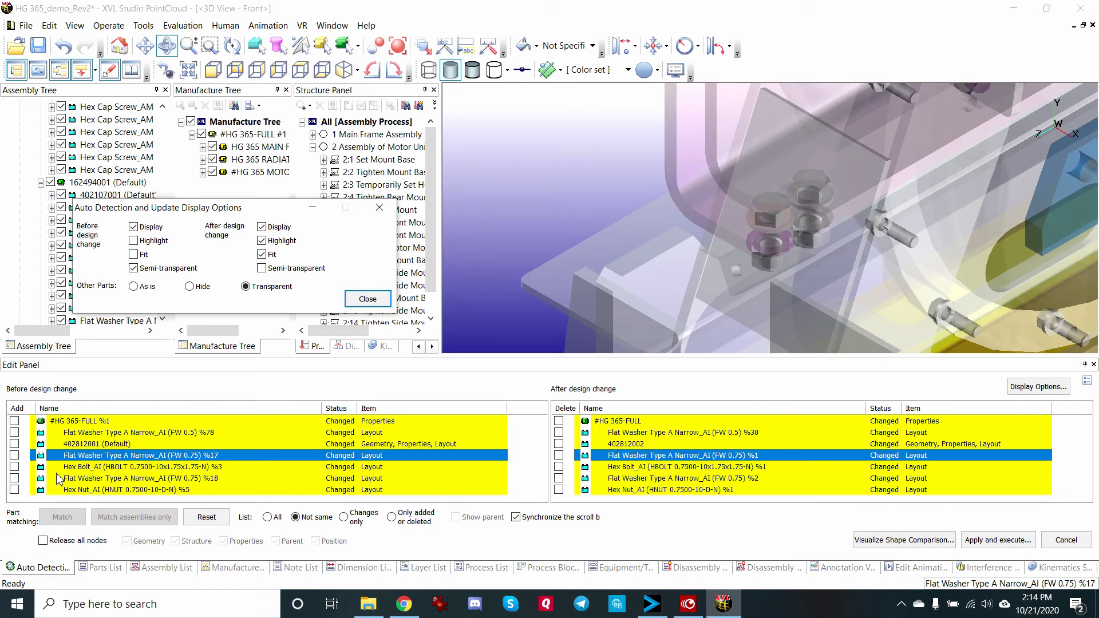
Step: Review the layout changes of the 0.7500 hex bolt, the FW 0.75 washers and the hex nut, and close the display options
{"action": "left_click", "coordinate": [88, 467]}
{"action": "left_click", "coordinate": [94, 479]}
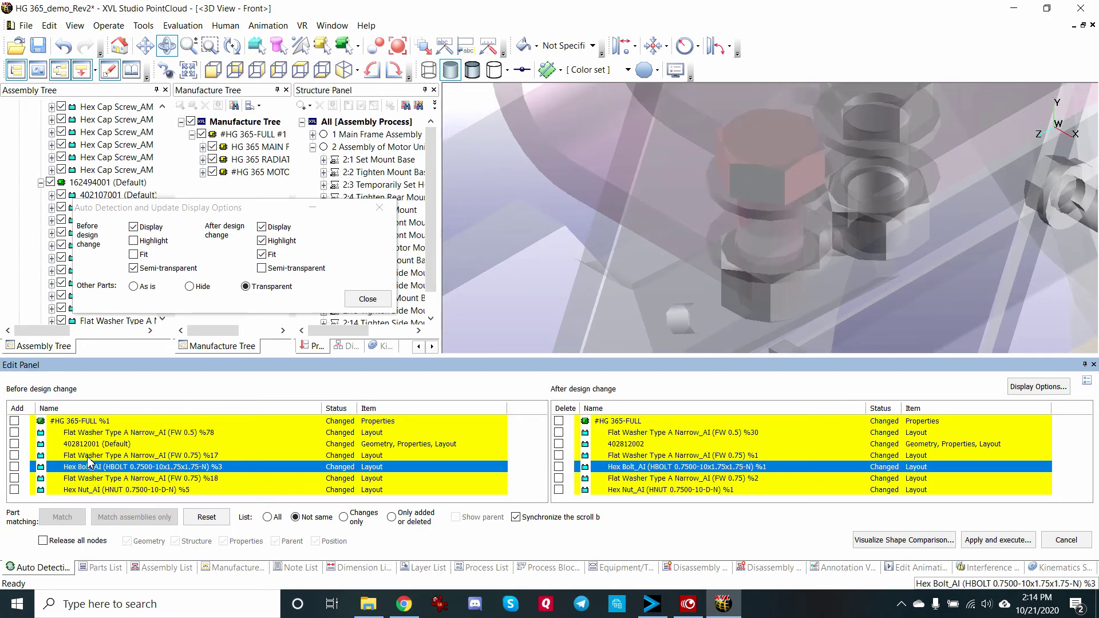
{"action": "left_click", "coordinate": [91, 456]}
{"action": "left_click", "coordinate": [98, 467]}
{"action": "left_click", "coordinate": [95, 478]}
{"action": "left_click", "coordinate": [90, 490]}
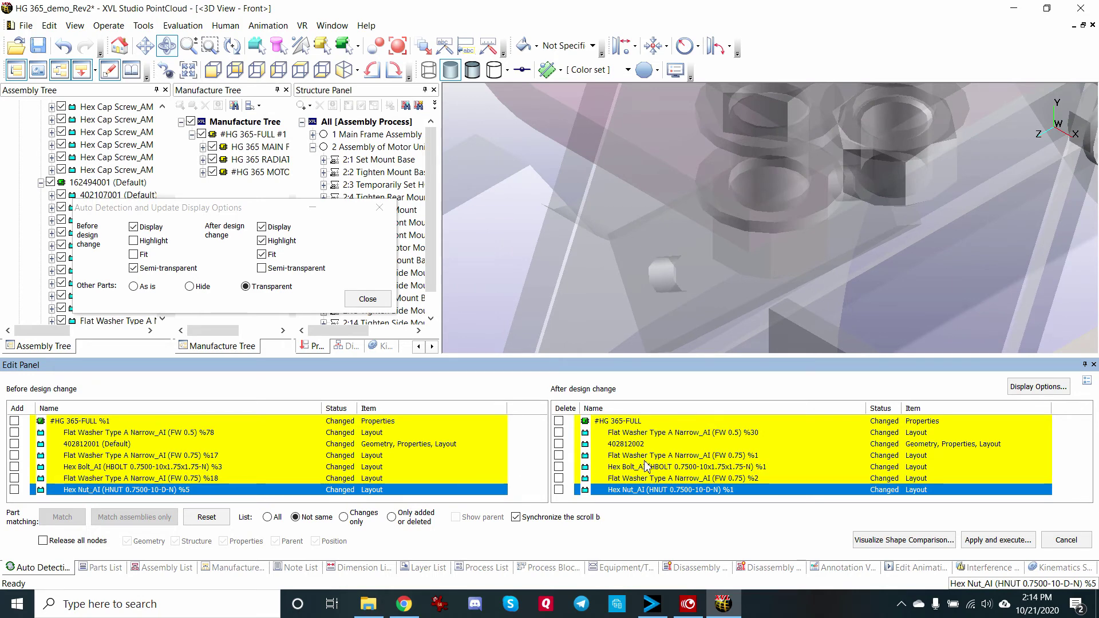
{"action": "left_click", "coordinate": [385, 302]}
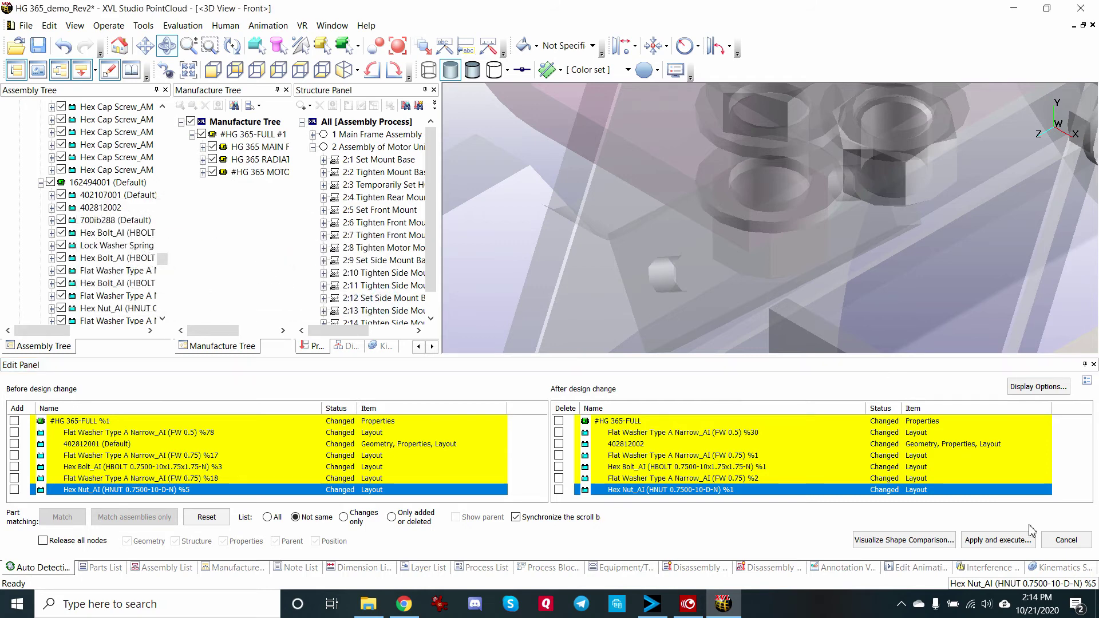
Step: Apply the design update, adding and deleting only checked parts and carrying over visibility, material, notes and dimensions
{"action": "left_click", "coordinate": [1009, 541]}
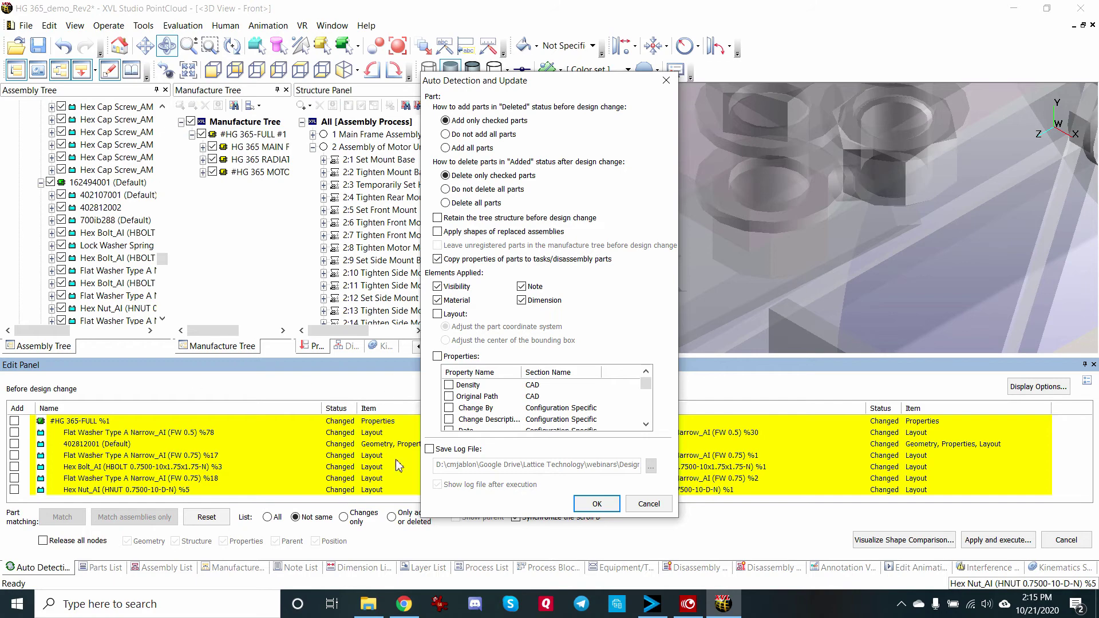
{"action": "left_click", "coordinate": [597, 504]}
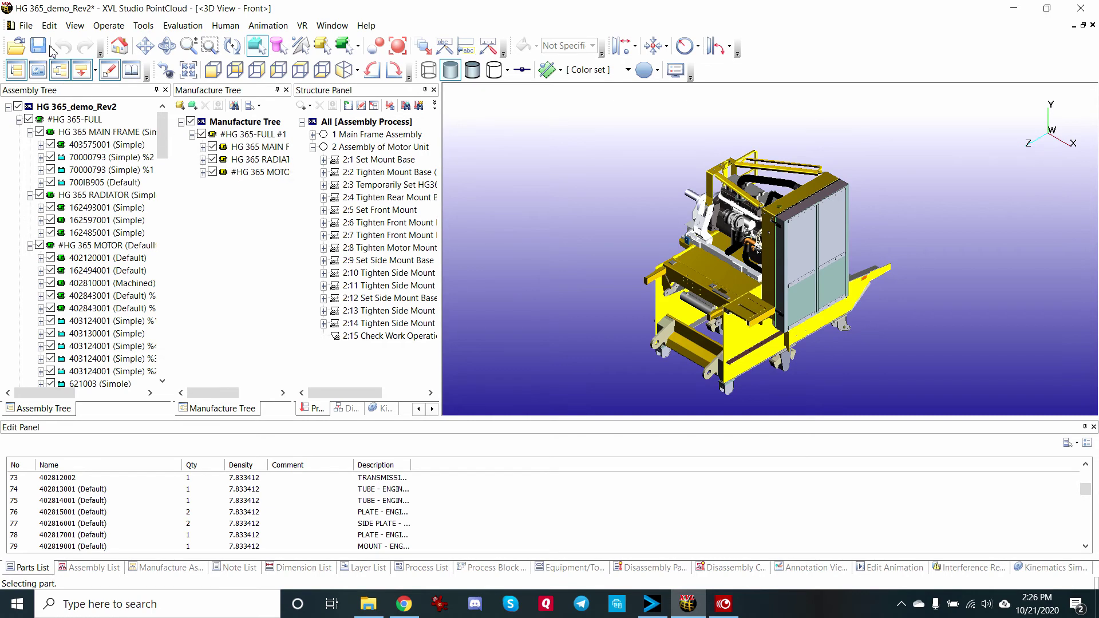
Step: Find all objects of type Design Update (Part) in the updated model
{"action": "left_click", "coordinate": [51, 27]}
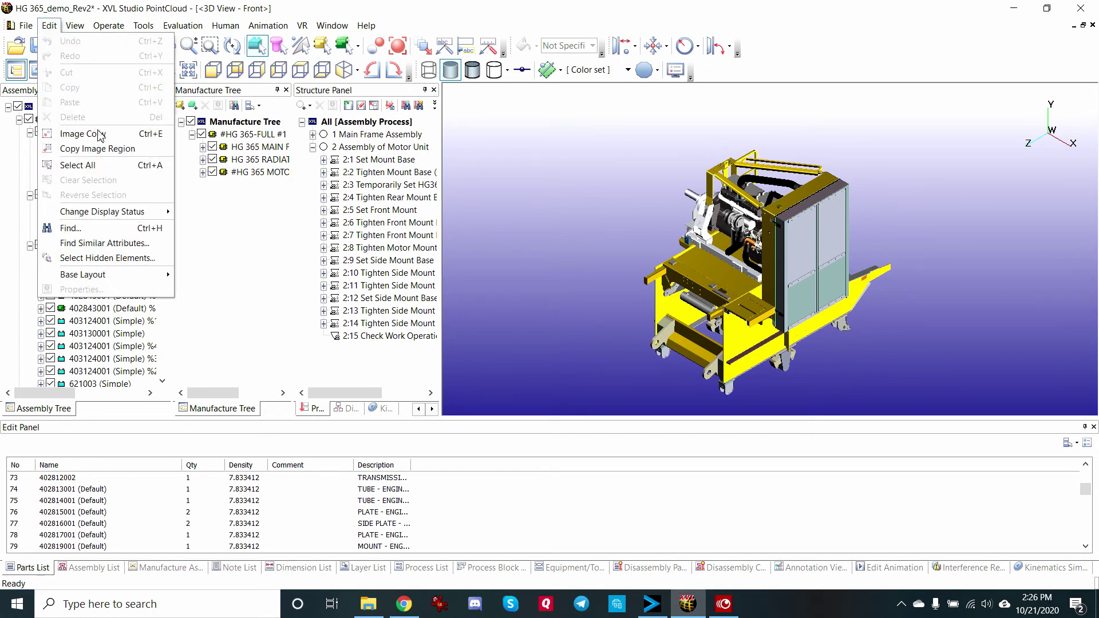
{"action": "left_click", "coordinate": [126, 229]}
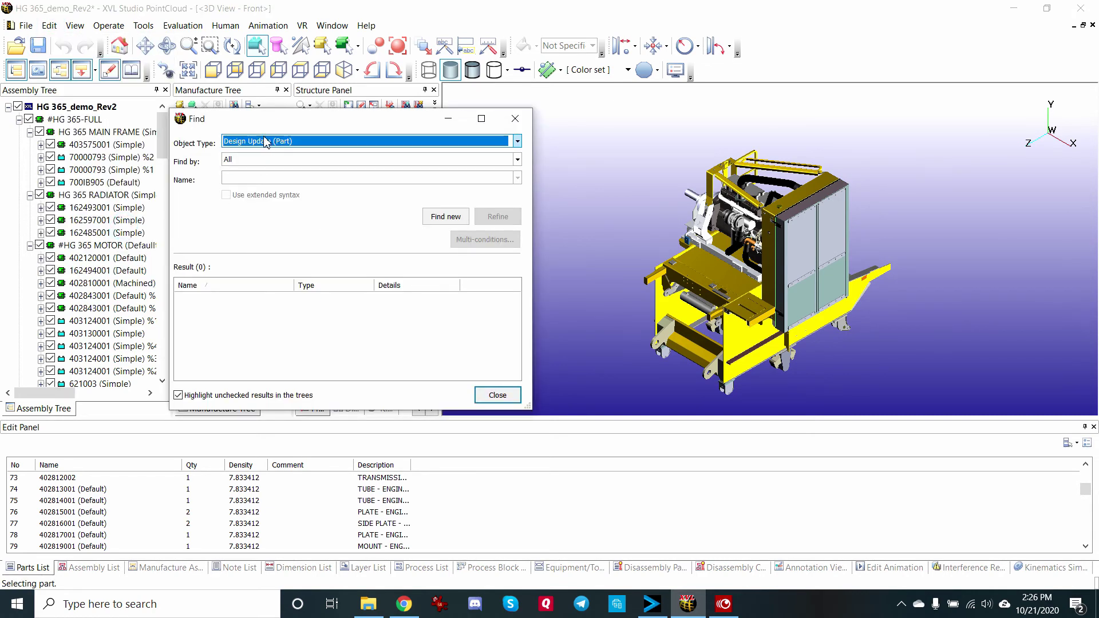
{"action": "left_click", "coordinate": [450, 215]}
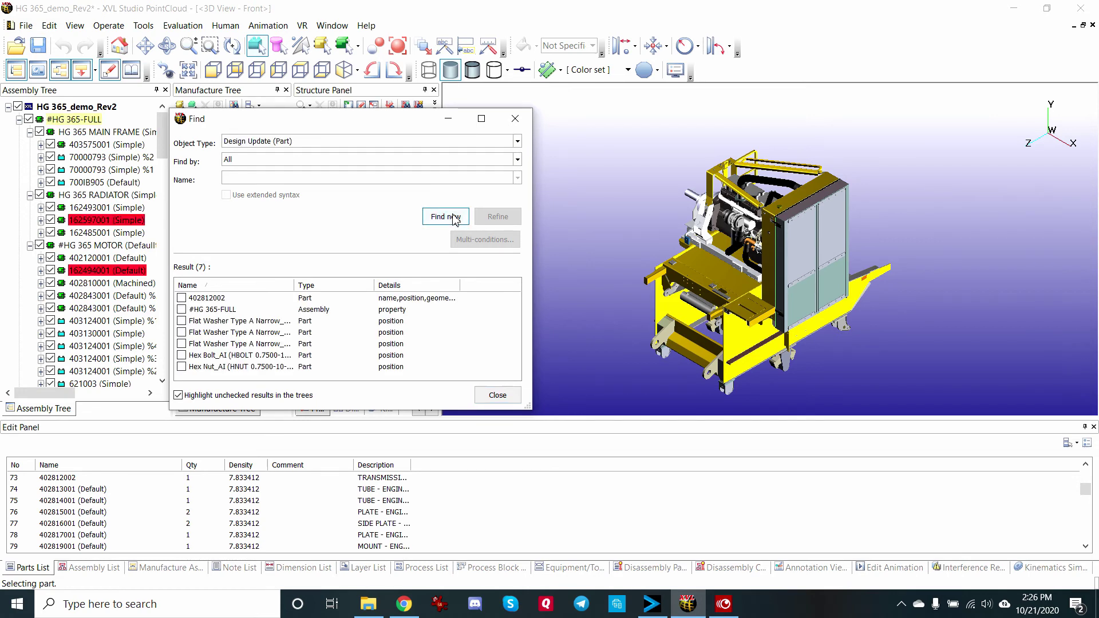
Step: Inspect the Design Update properties of found part 402812002, and close the properties and the search
{"action": "left_click", "coordinate": [232, 299]}
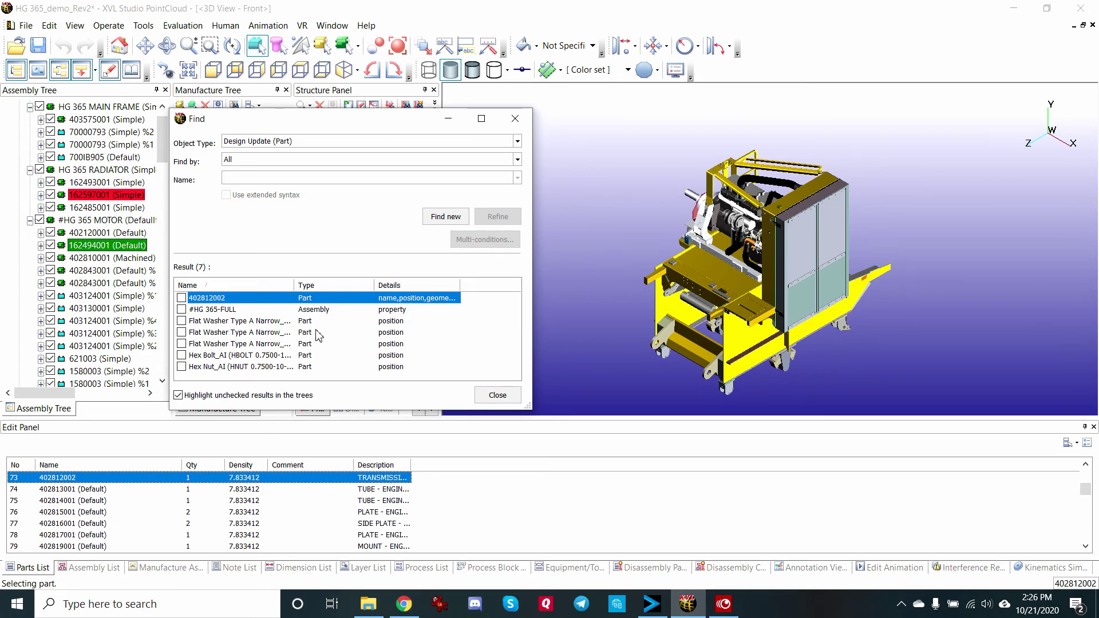
{"action": "double_click", "coordinate": [225, 298]}
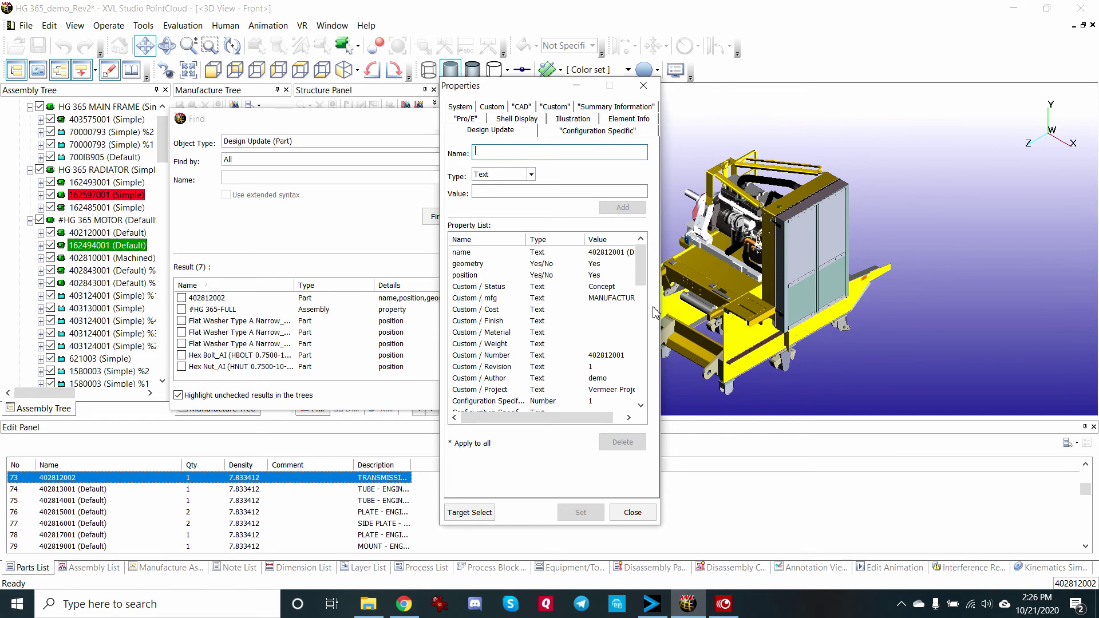
{"action": "left_click", "coordinate": [632, 513]}
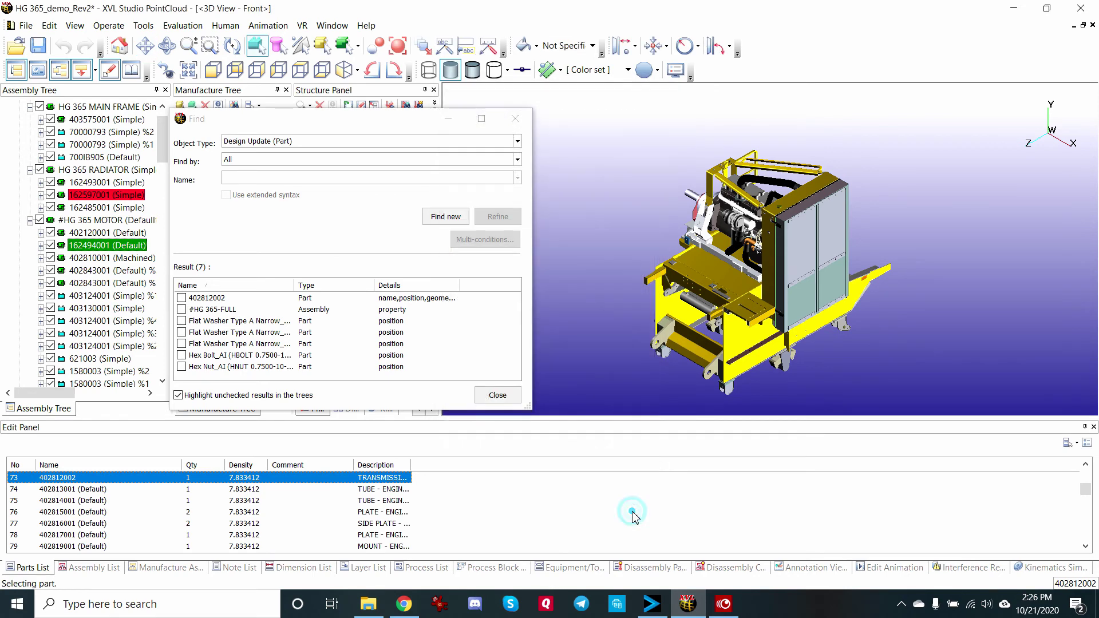
{"action": "left_click", "coordinate": [515, 119]}
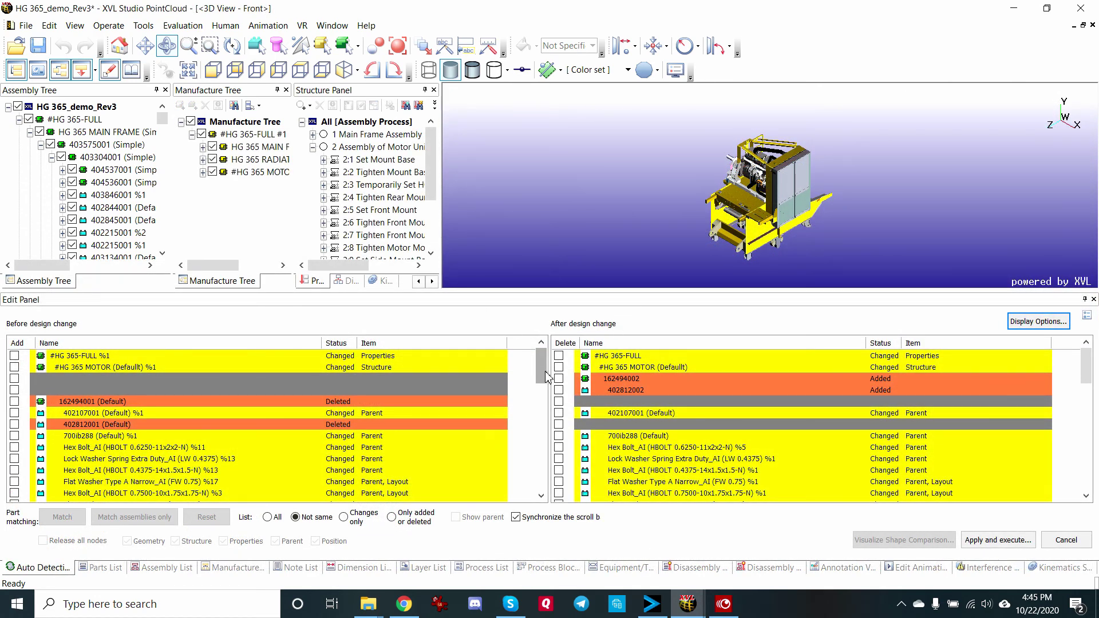
Step: Review the Rev3 change list and match the deleted assembly 162494001 with the added 162494002 as assemblies only
{"action": "left_click_drag", "start_coordinate": [546, 376], "coordinate": [543, 413]}
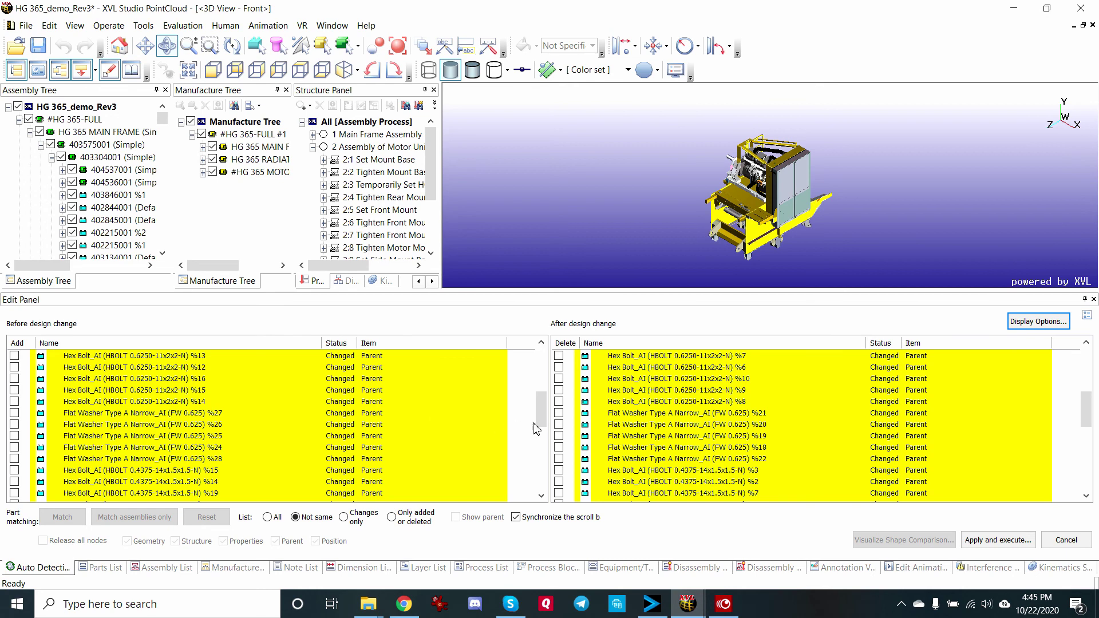
{"action": "left_click_drag", "start_coordinate": [541, 417], "coordinate": [541, 380]}
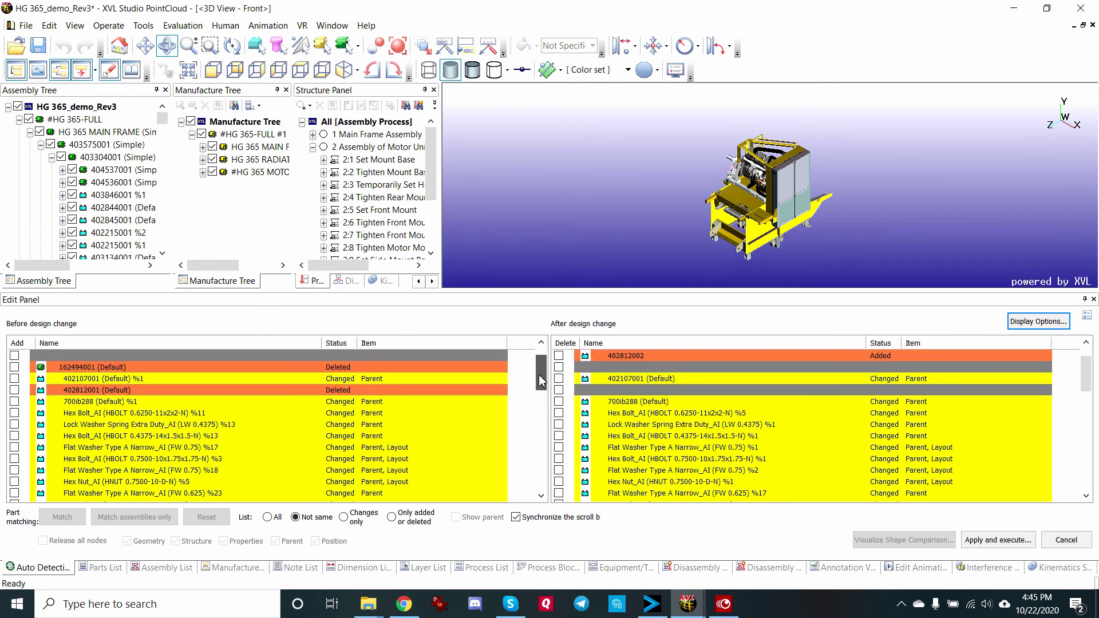
{"action": "left_click_drag", "start_coordinate": [540, 381], "coordinate": [541, 373]}
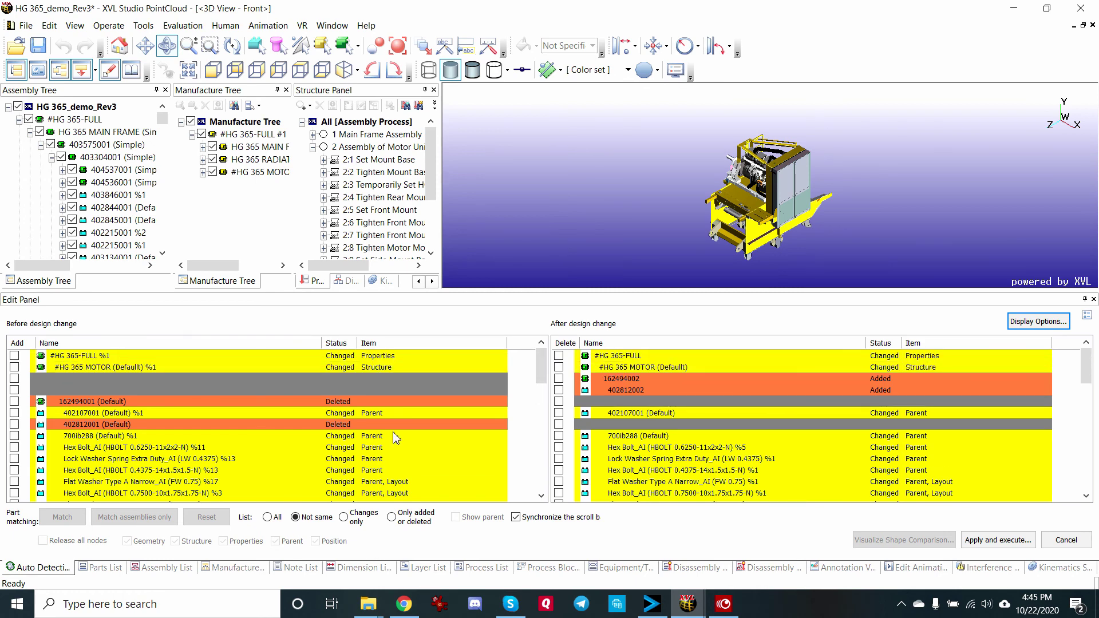
{"action": "left_click", "coordinate": [136, 402]}
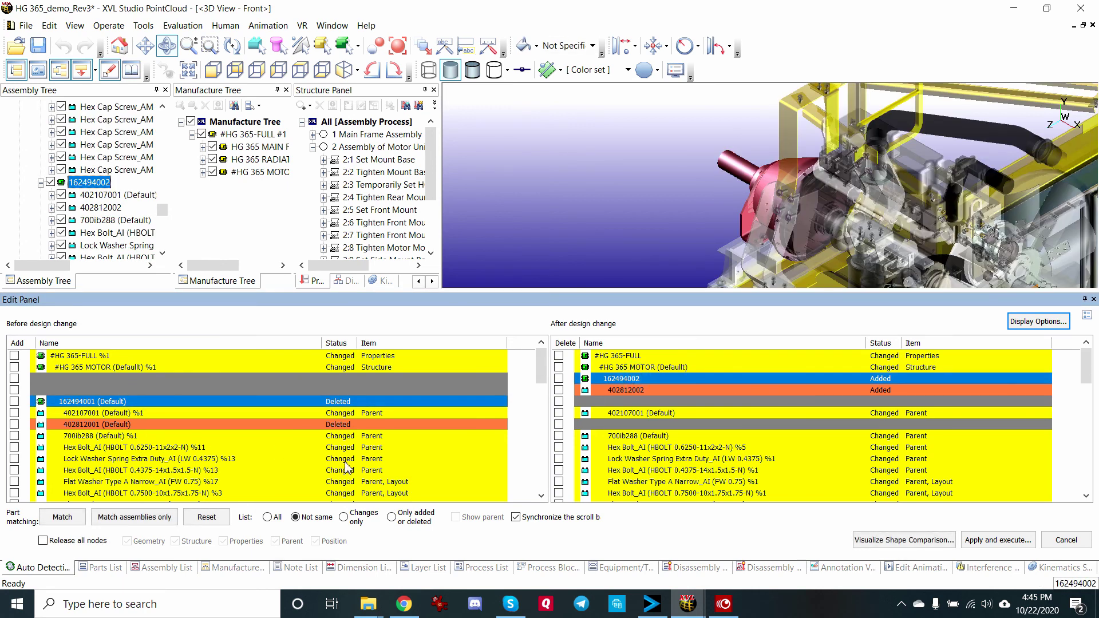
{"action": "left_click", "coordinate": [147, 517]}
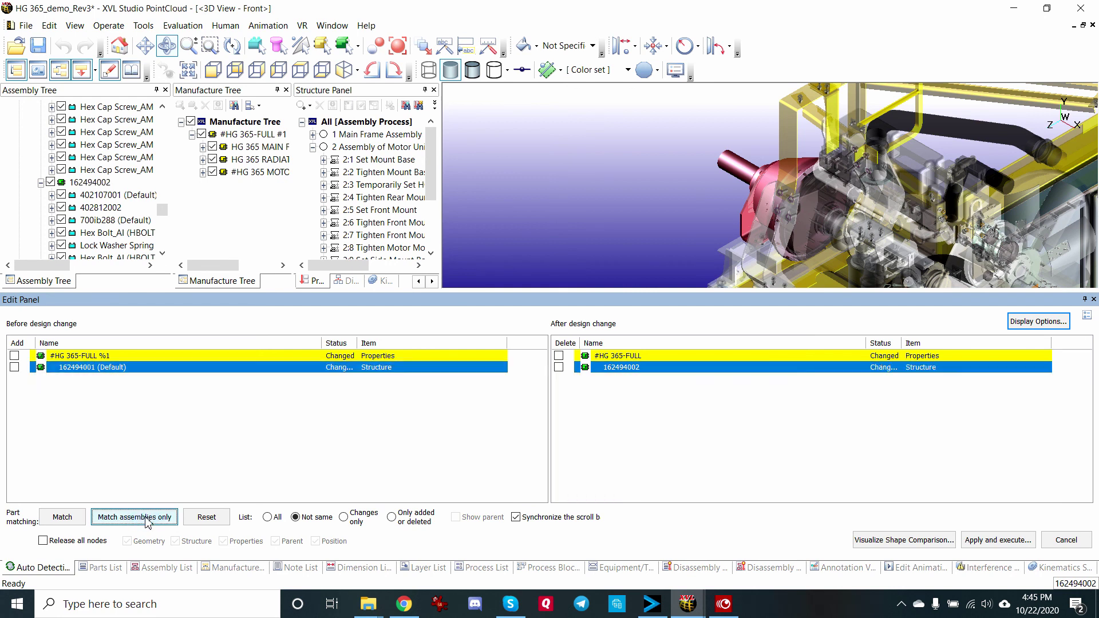